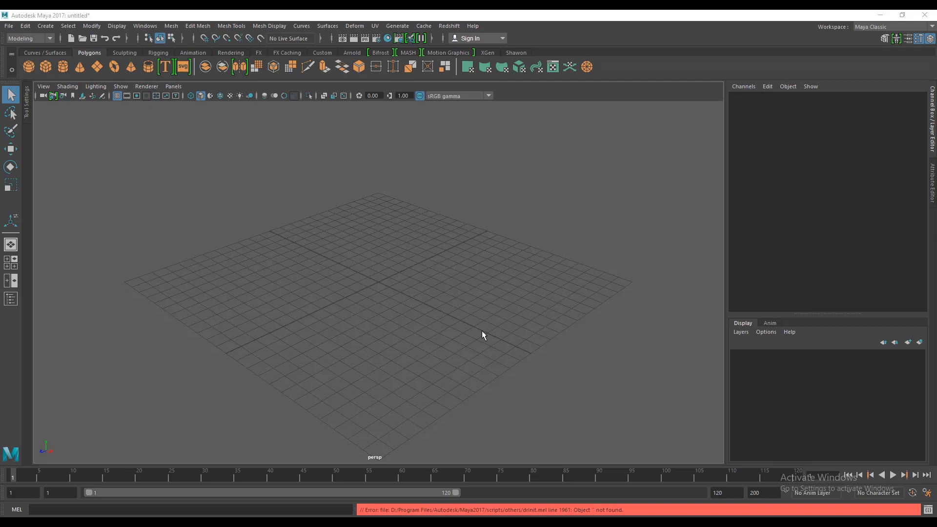
Add a polygon cube and raise it above the grid
left_click(42, 67)
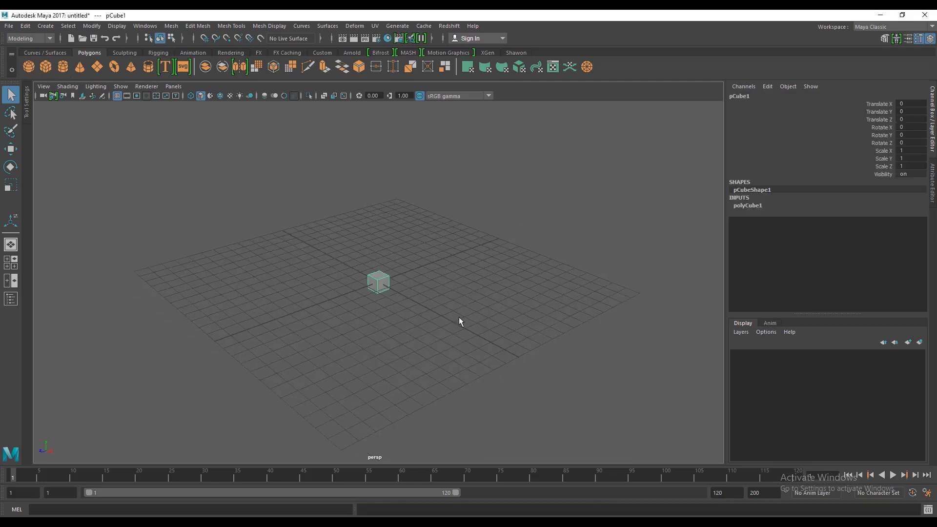
scroll(459, 314, "up", 3)
scroll(459, 312, "up", 3)
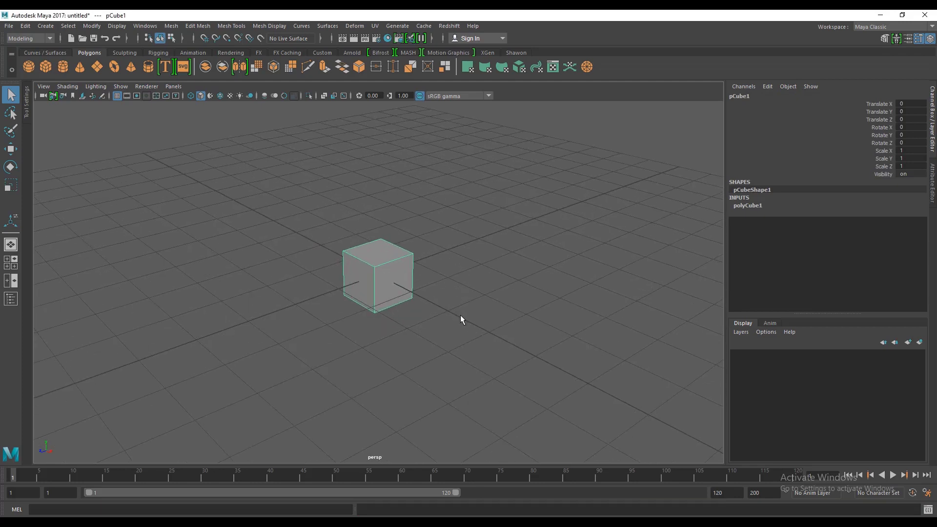
key("e")
key("w")
left_click_drag(378, 234, 379, 197)
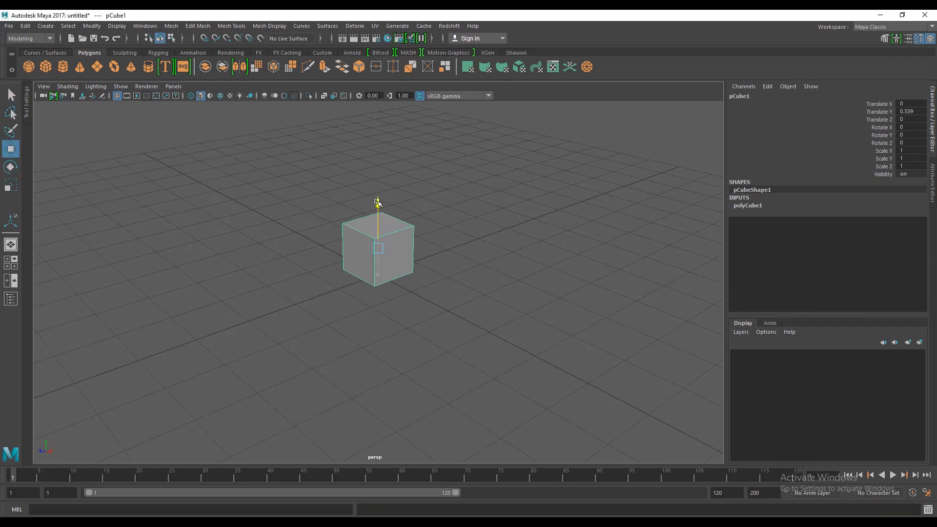
scroll(420, 299, "up", 3)
mouse_move(419, 299)
left_mouse_down("alt")
mouse_move(404, 275)
mouse_move(426, 312)
mouse_move(441, 291)
left_mouse_up("alt")
scroll(441, 291, "down", 3)
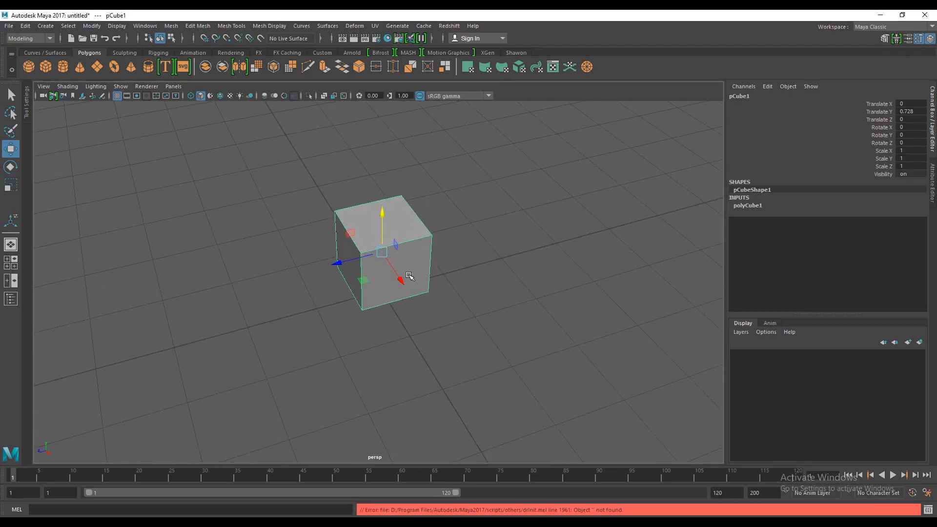
Scale the cube to X 1.805 and Z 1.28 and settle it at Translate Y 0.487
key("r")
left_click_drag(401, 274, 430, 288)
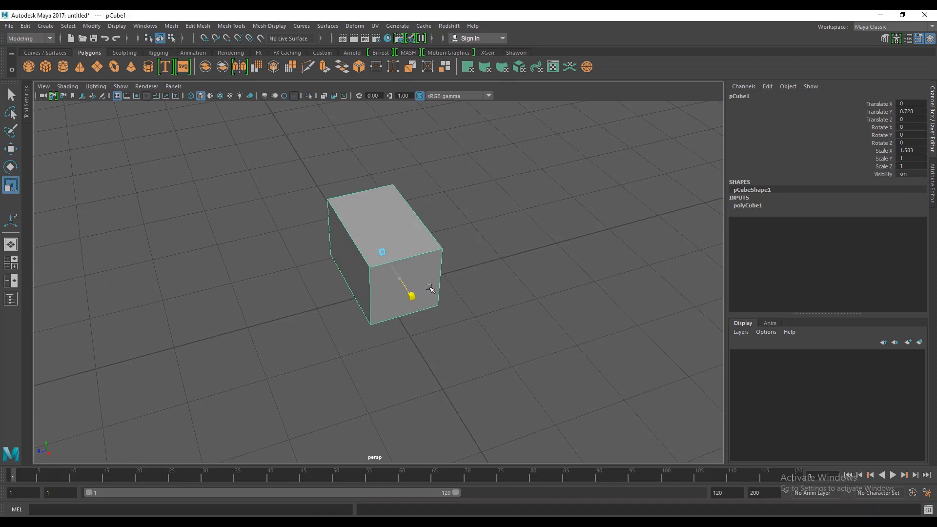
mouse_move(341, 263)
left_mouse_down()
mouse_move(331, 265)
mouse_move(360, 268)
left_mouse_up()
key("w")
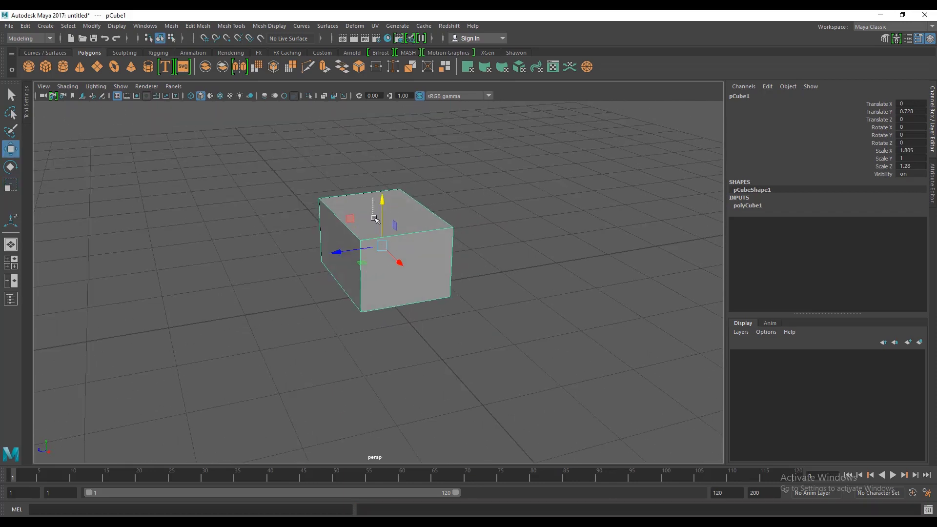
mouse_move(381, 206)
left_mouse_down()
mouse_move(381, 220)
mouse_move(403, 238)
mouse_move(380, 210)
left_mouse_up()
Orbit around the finished box and leave it deselected
left_click(468, 156)
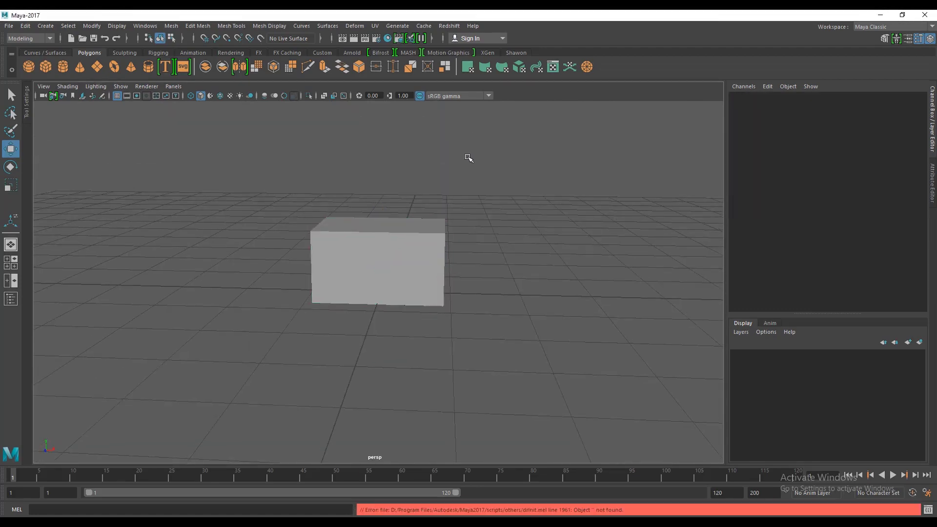
left_click_drag(468, 157, 420, 229, "alt")
scroll(420, 229, "up", 3)
left_click(437, 271)
left_click_drag(437, 271, 485, 274, "alt")
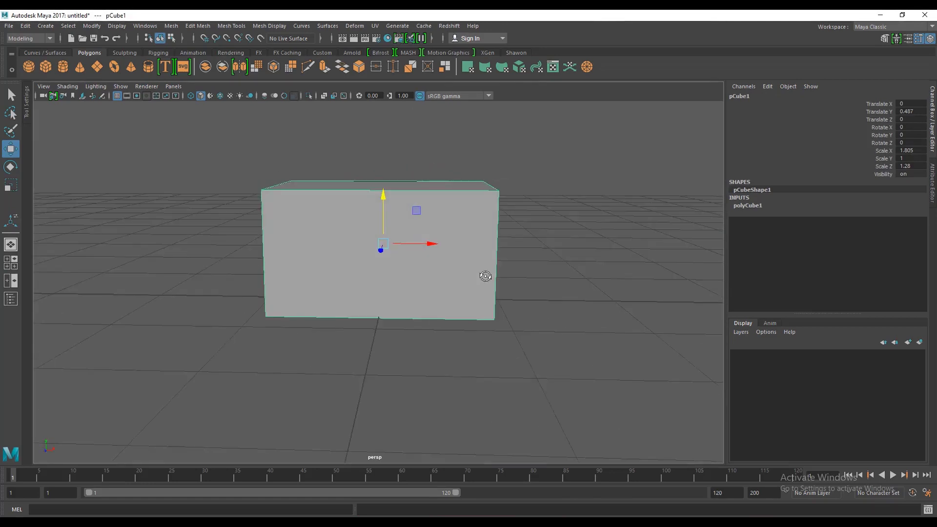
scroll(485, 274, "down", 2)
left_click(441, 196)
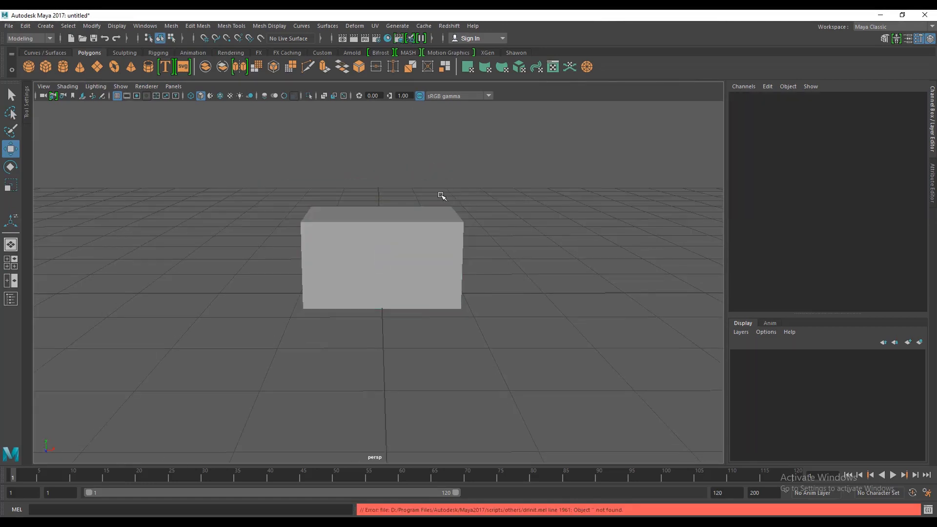
Frame the box in a maximized, zoomed-in front view ready for cutting
left_click(307, 67)
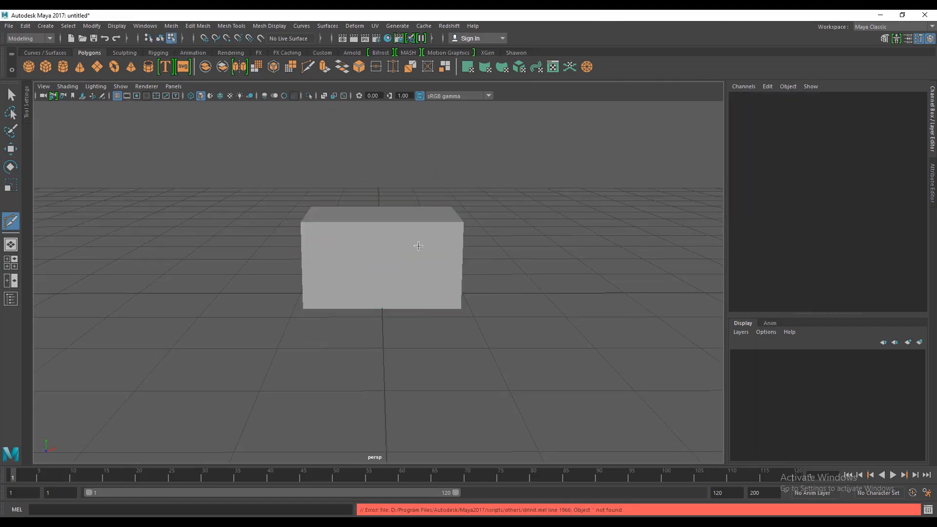
left_click_drag(418, 245, 442, 240, "alt")
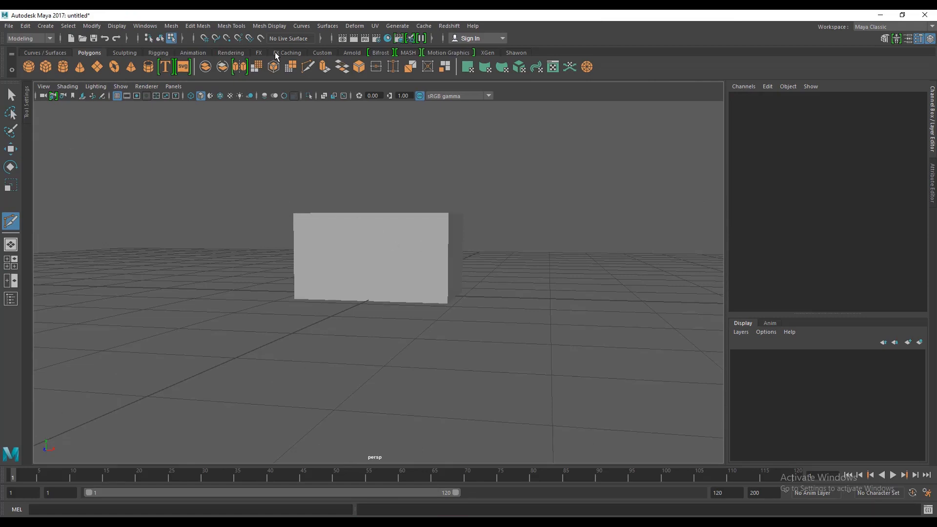
left_click(307, 68)
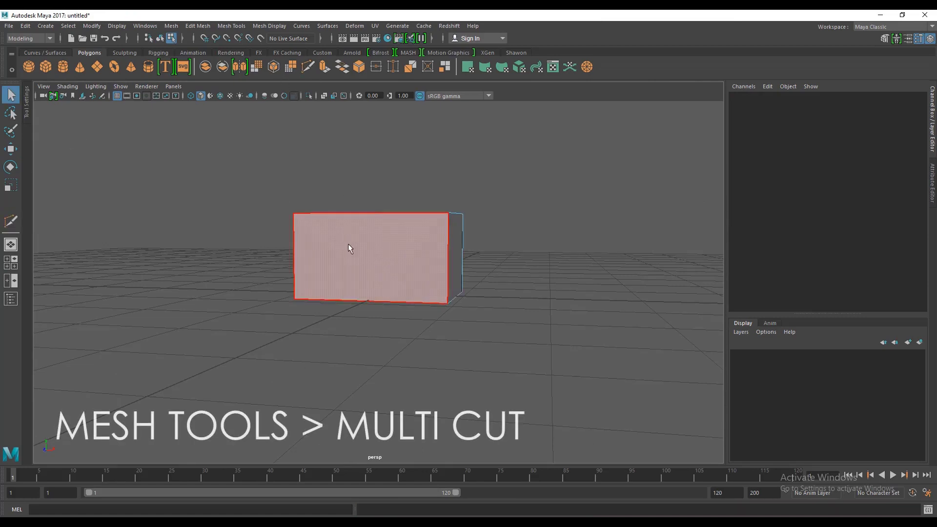
key("space")
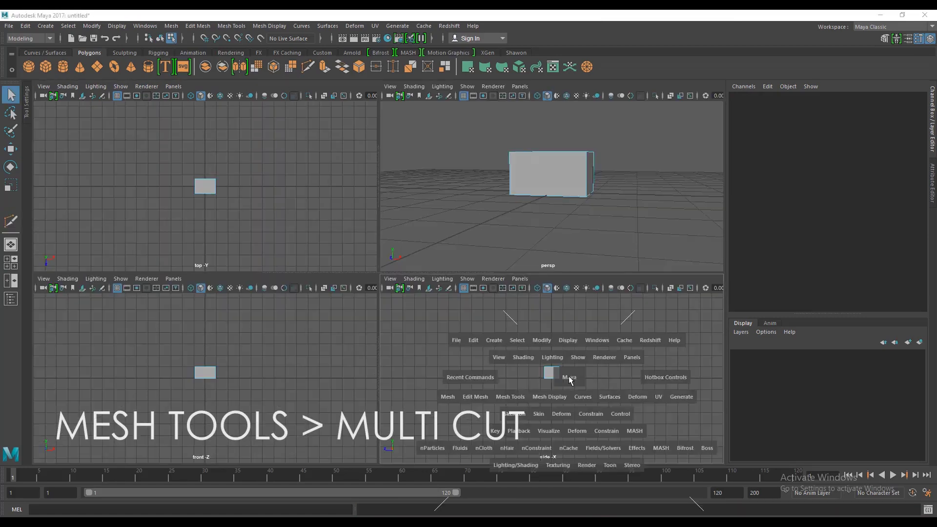
key("space")
key("space")
key("space")
key("space")
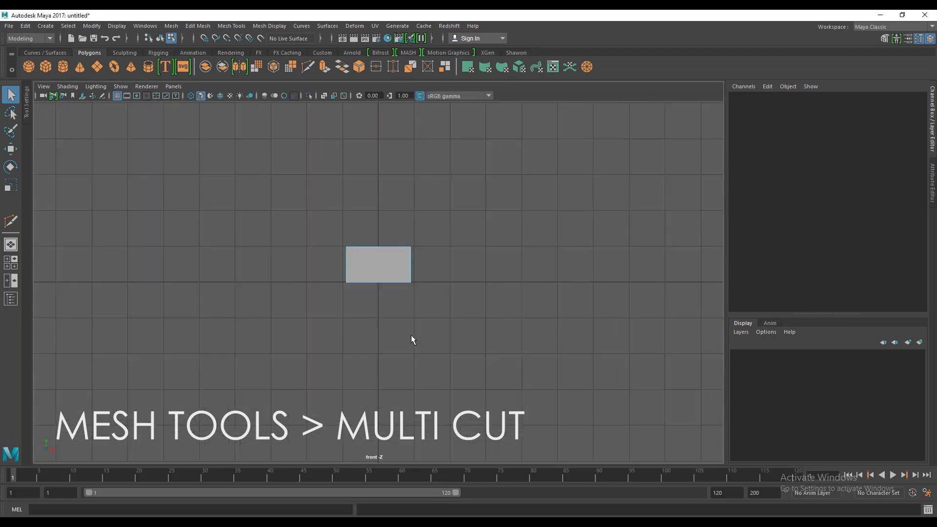
scroll(411, 330, "up", 3)
scroll(411, 330, "up", 2)
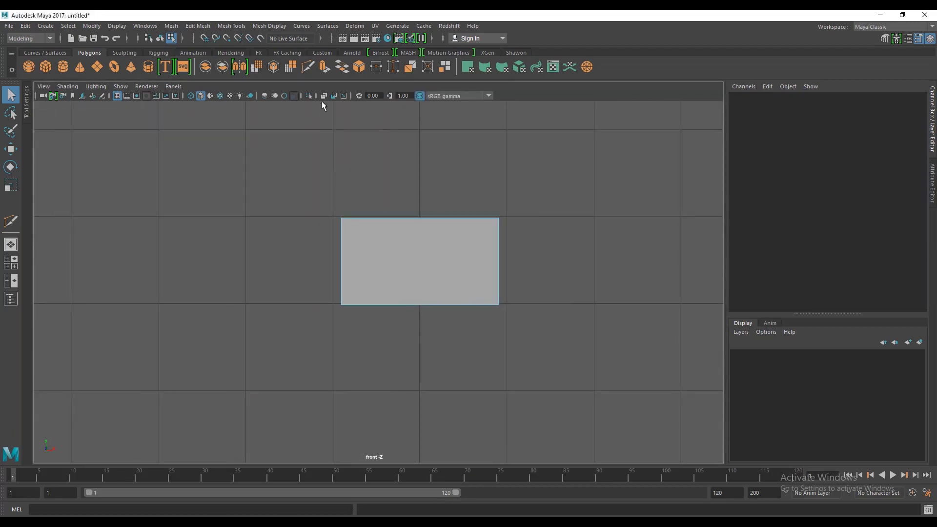
Multi-Cut vertical edge loops near the box's middle and side
left_click(308, 67)
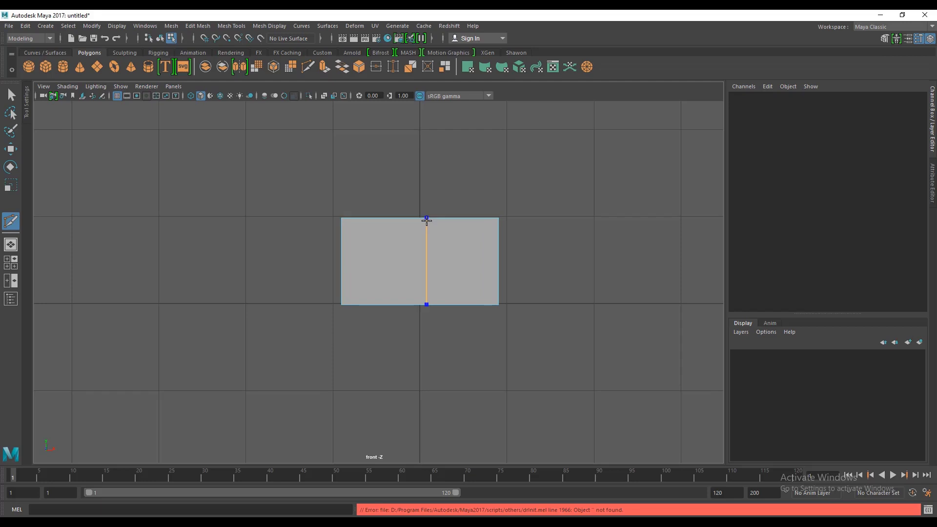
left_click(426, 220, "ctrl")
key("ctrl")
left_click(413, 221, "ctrl")
key("space")
key("space")
Add a horizontal edge loop near the bottom of the box in perspective
left_click_drag(569, 205, 537, 273, "alt")
scroll(381, 254, "up", 2)
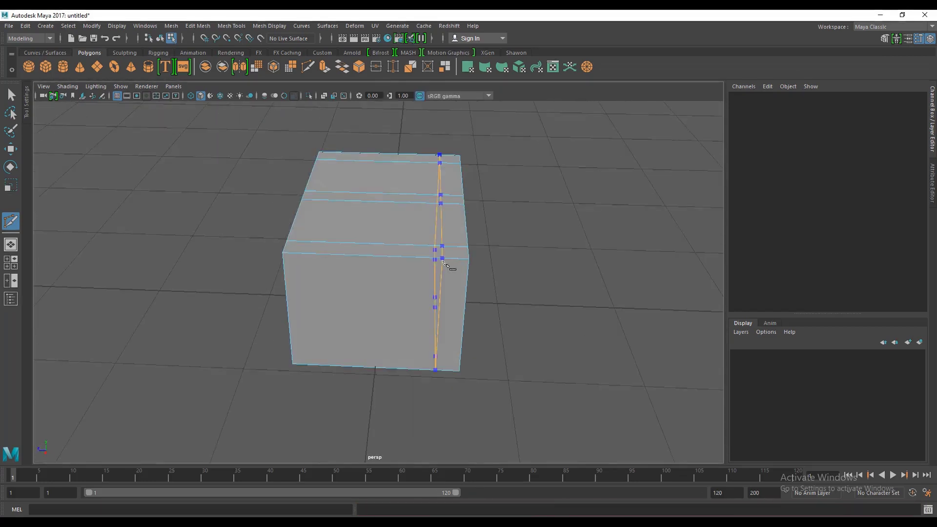
mouse_move(312, 254)
left_mouse_down("alt")
mouse_move(383, 263)
mouse_move(454, 229)
left_mouse_up("alt")
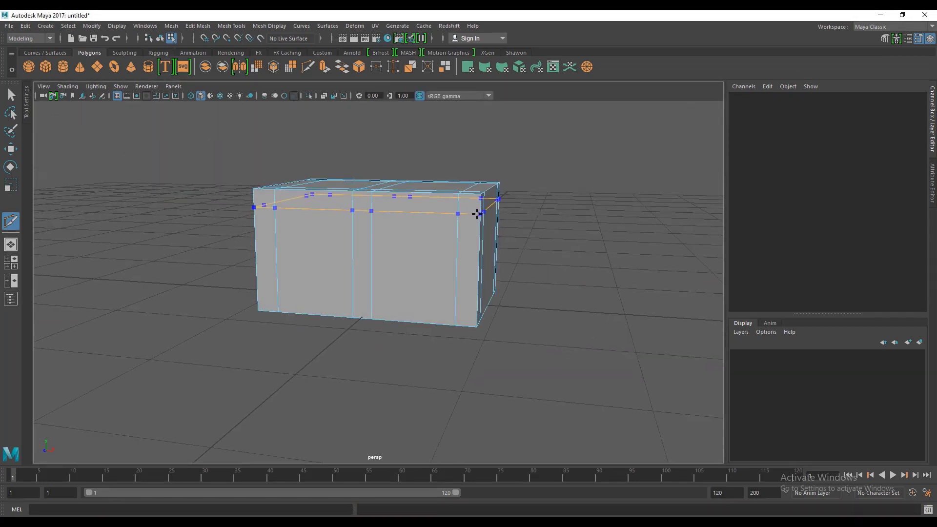
left_click(476, 299, "ctrl")
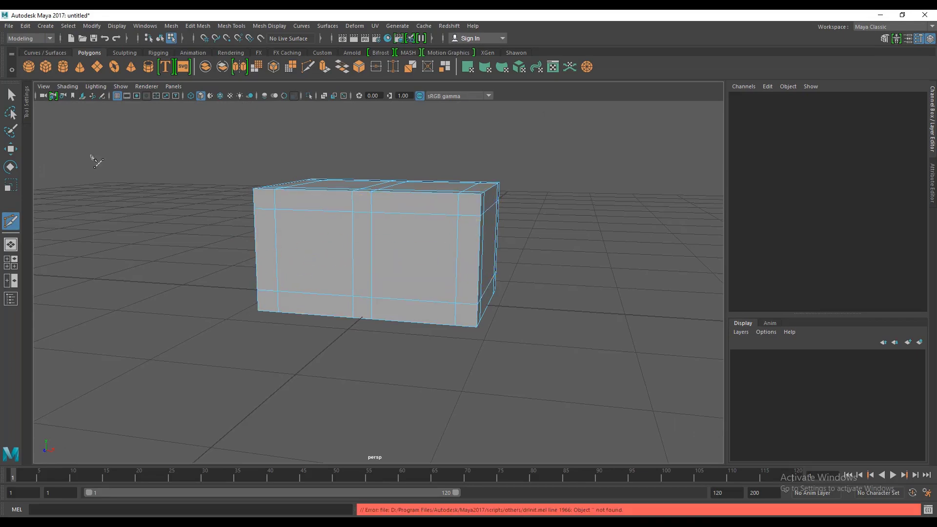
left_click(11, 149)
Orbit and zoom to get a clear view of the box's top
mouse_move(455, 218)
left_mouse_down("alt")
mouse_move(443, 238)
mouse_move(426, 167)
mouse_move(442, 254)
mouse_move(441, 226)
mouse_move(390, 254)
left_mouse_up("alt")
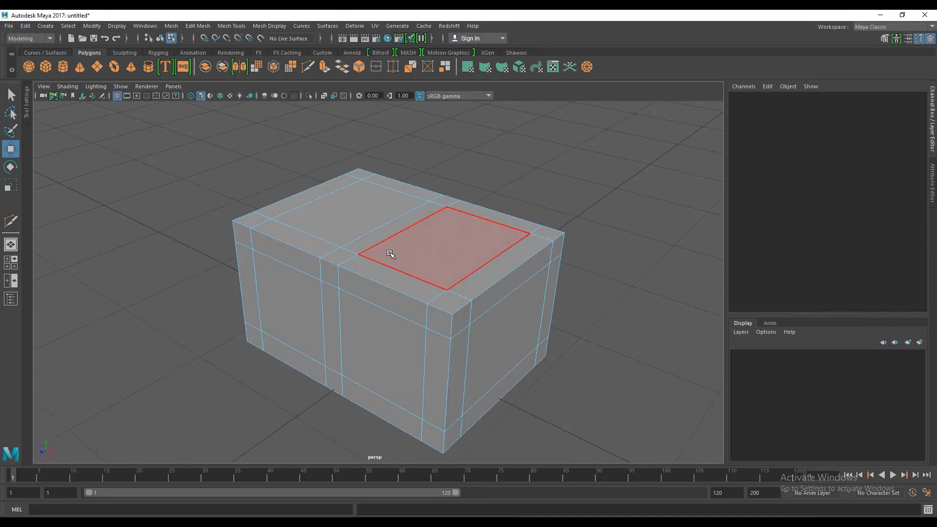
mouse_move(450, 279)
left_mouse_down("alt")
mouse_move(352, 246)
mouse_move(444, 232)
mouse_move(420, 210)
mouse_move(383, 262)
mouse_move(394, 240)
mouse_move(415, 247)
left_mouse_up("alt")
scroll(433, 266, "down", 3)
scroll(414, 247, "up", 3)
scroll(400, 249, "up", 3)
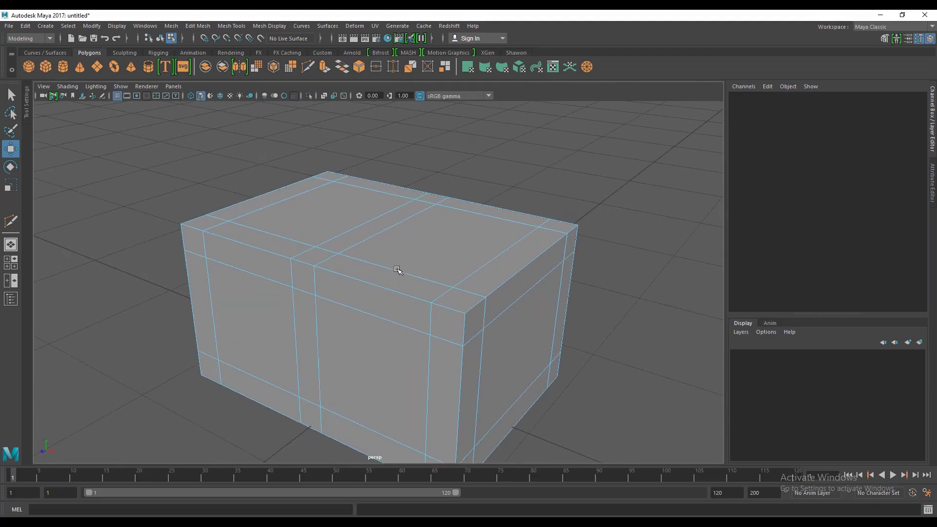
scroll(381, 242, "up", 2)
scroll(380, 242, "down", 4)
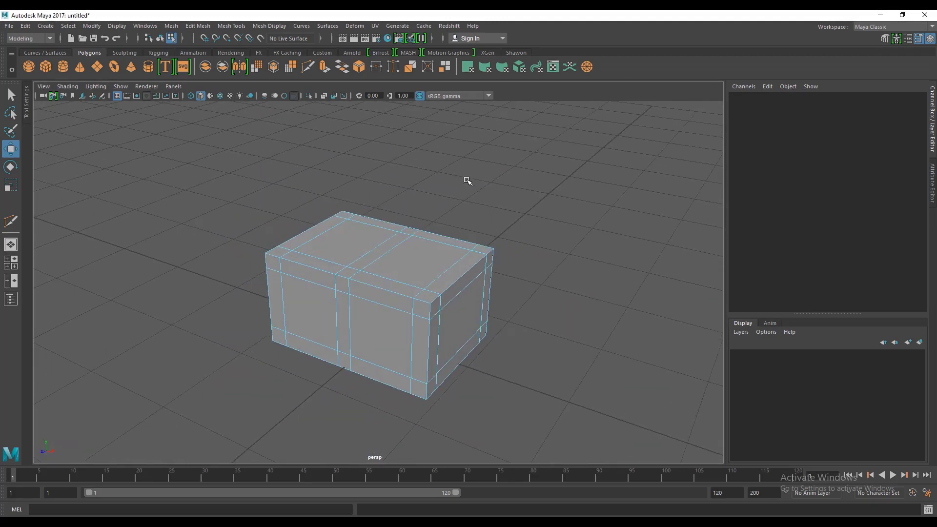
left_click_drag(372, 314, 379, 310, "alt")
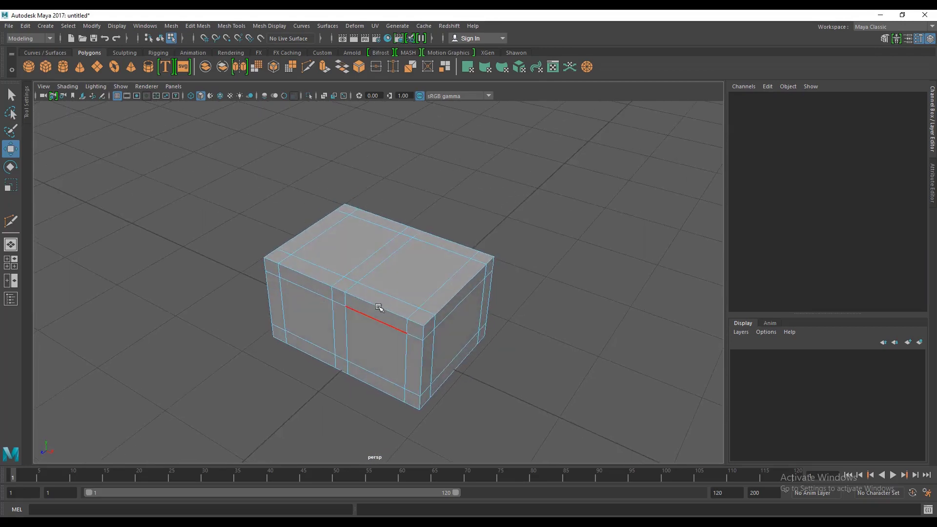
scroll(394, 302, "up", 2)
Select the inner top faces and apply an Extrude to them
left_click(313, 239)
left_click(372, 252, "shift")
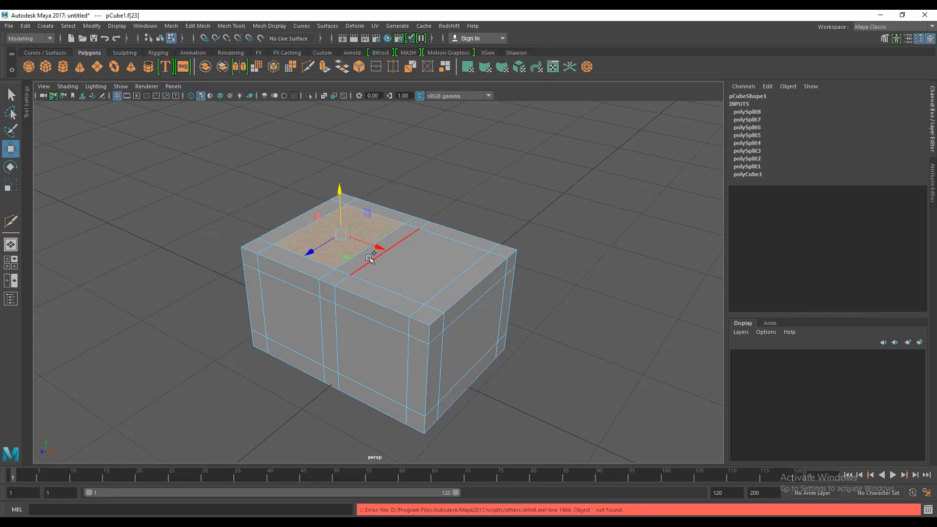
left_click(394, 270, "shift")
scroll(394, 270, "down", 2)
left_click_drag(391, 271, 371, 207, "alt")
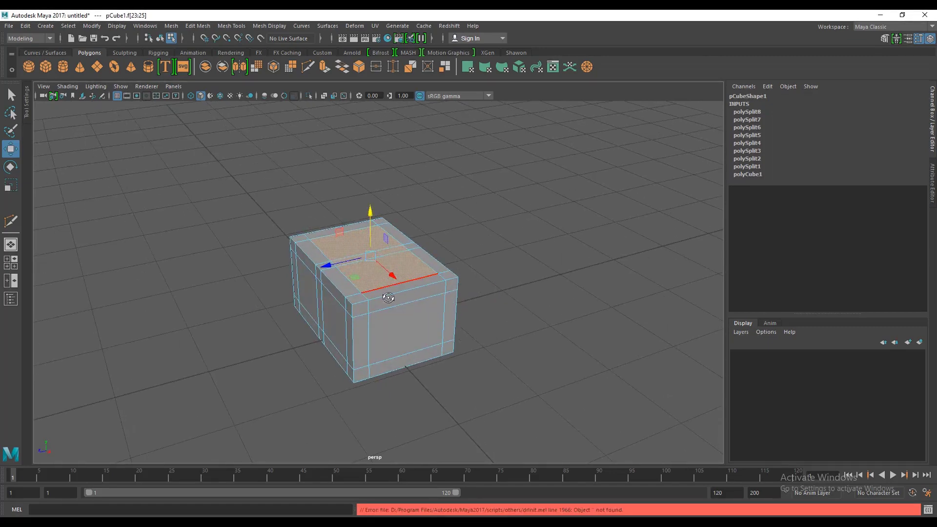
left_click_drag(388, 297, 383, 246, "alt")
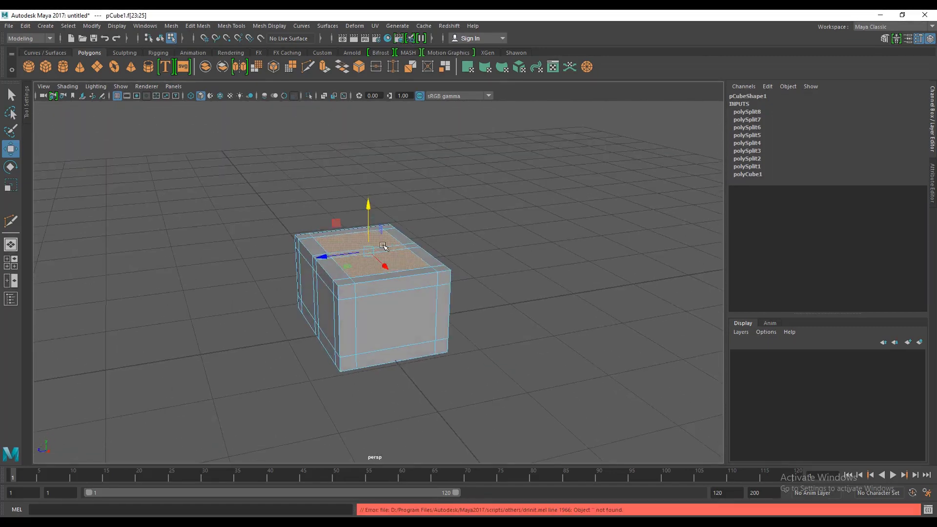
left_click_drag(379, 291, 433, 282, "alt")
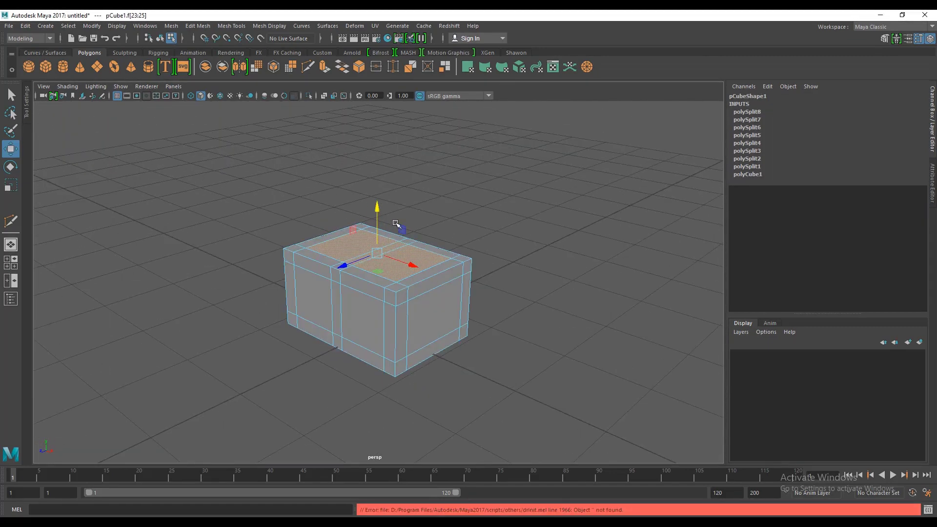
left_click(323, 69)
Drag the extruded top faces down into the box to start the recess
left_click_drag(415, 244, 429, 229, "alt")
scroll(430, 235, "up", 3)
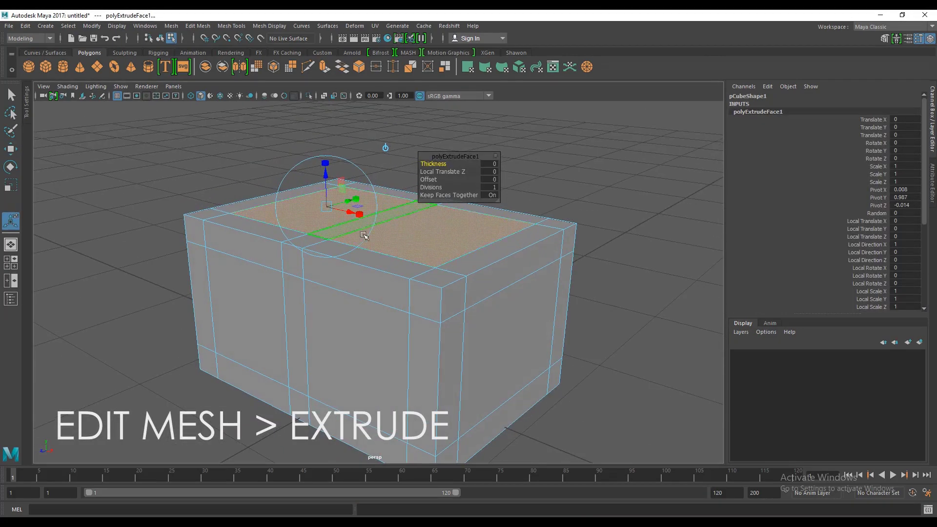
mouse_move(341, 214)
left_mouse_down("alt")
mouse_move(336, 177)
mouse_move(329, 215)
left_mouse_up("alt")
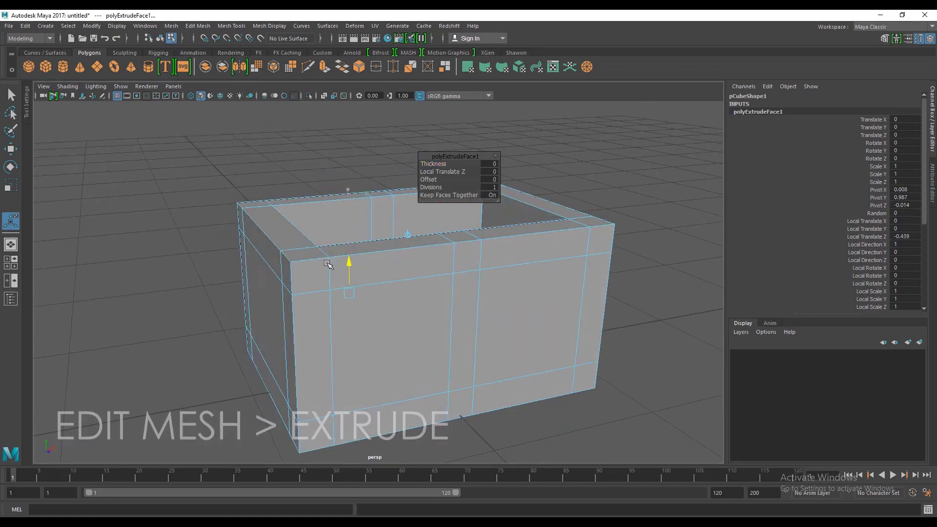
mouse_move(351, 261)
left_mouse_down("alt")
mouse_move(395, 277)
mouse_move(337, 279)
mouse_move(354, 294)
mouse_move(293, 258)
mouse_move(307, 293)
mouse_move(358, 291)
mouse_move(383, 371)
mouse_move(353, 349)
mouse_move(355, 363)
left_mouse_up("alt")
mouse_move(396, 323)
left_mouse_down("alt")
mouse_move(348, 351)
mouse_move(412, 345)
mouse_move(401, 329)
left_mouse_up("alt")
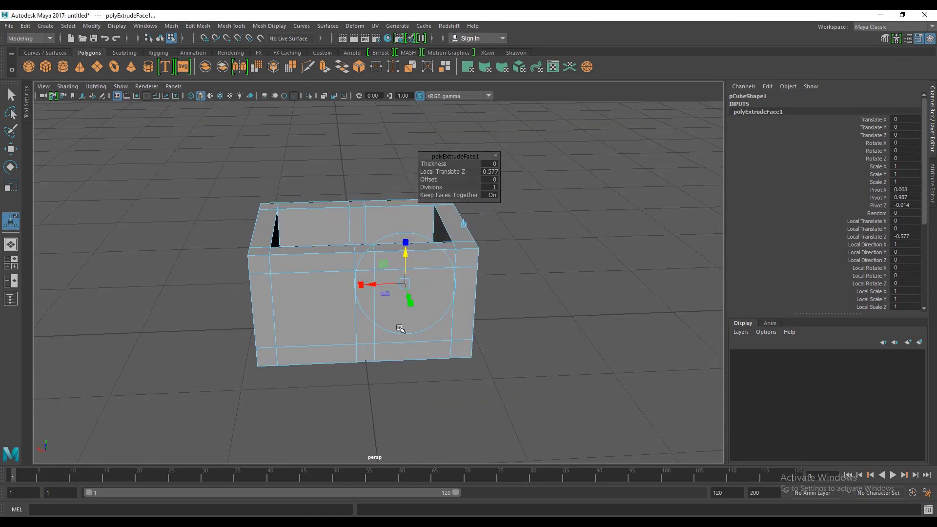
With X-Ray on in the side view, deepen the recess to Local Translate Z -0.823
key("space")
key("space")
scroll(423, 332, "up", 2)
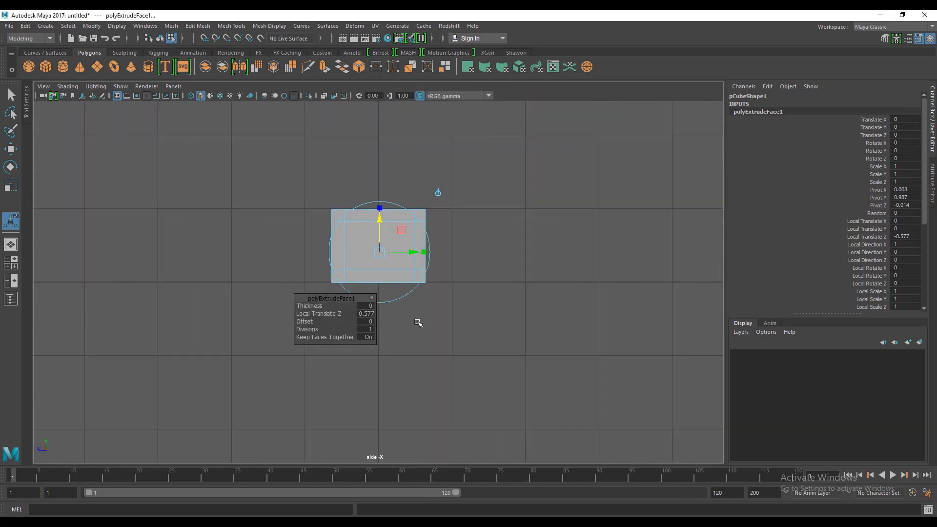
scroll(416, 320, "up", 2)
left_click(68, 87)
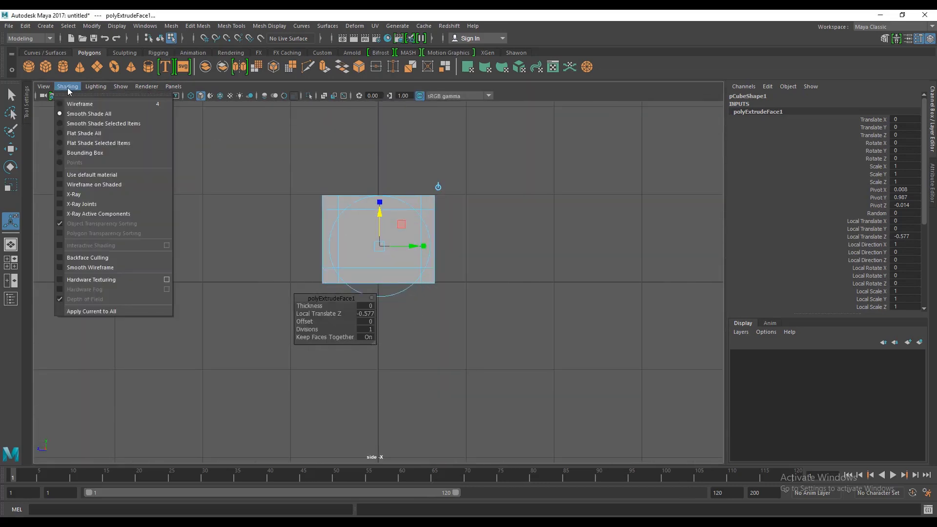
left_click(74, 194)
scroll(438, 276, "up", 2)
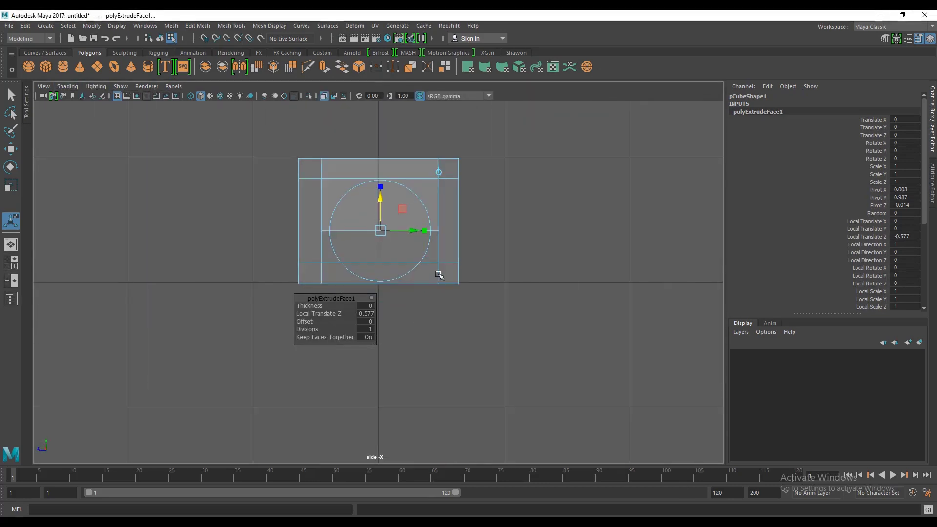
scroll(438, 276, "up", 2)
left_click_drag(391, 215, 386, 254)
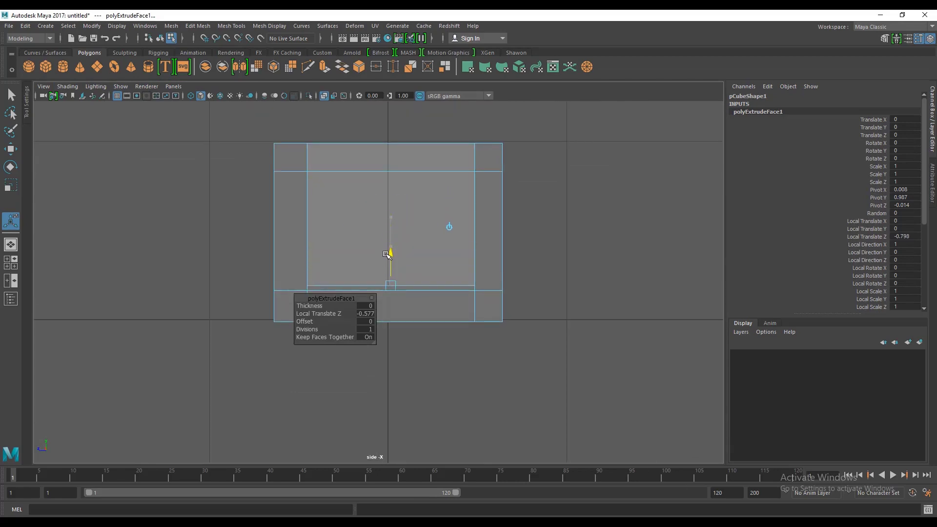
middle_click_drag(464, 299, 407, 317, "alt")
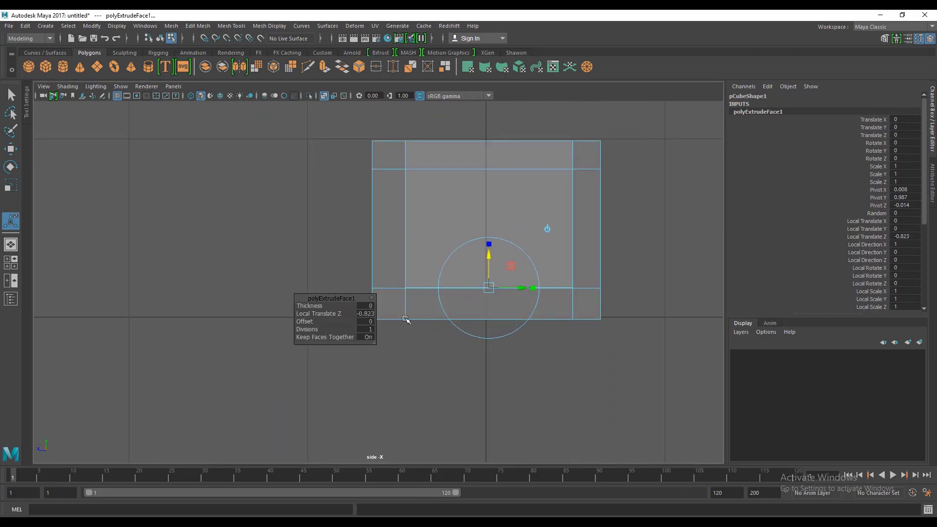
left_click(408, 317)
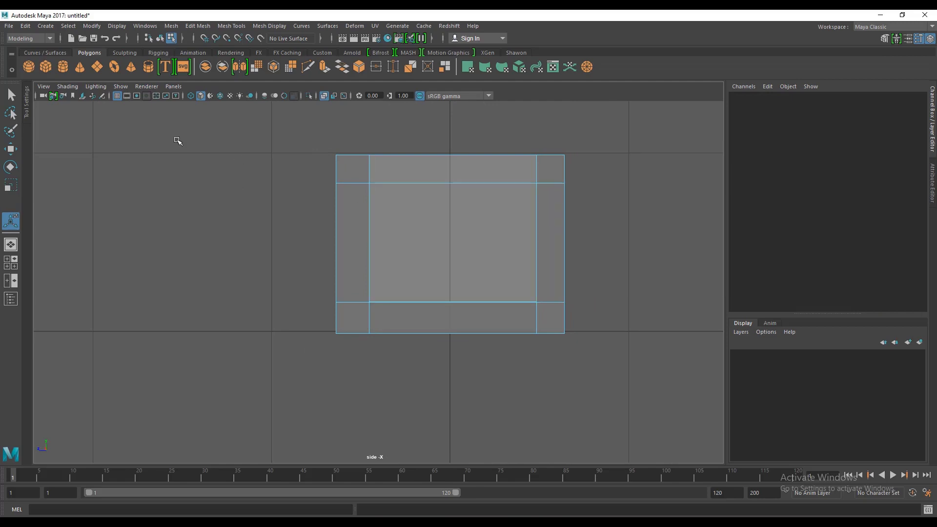
Switch to flat lighting, turn X-Ray off, and return to the perspective view
left_click(89, 88)
left_click(86, 195)
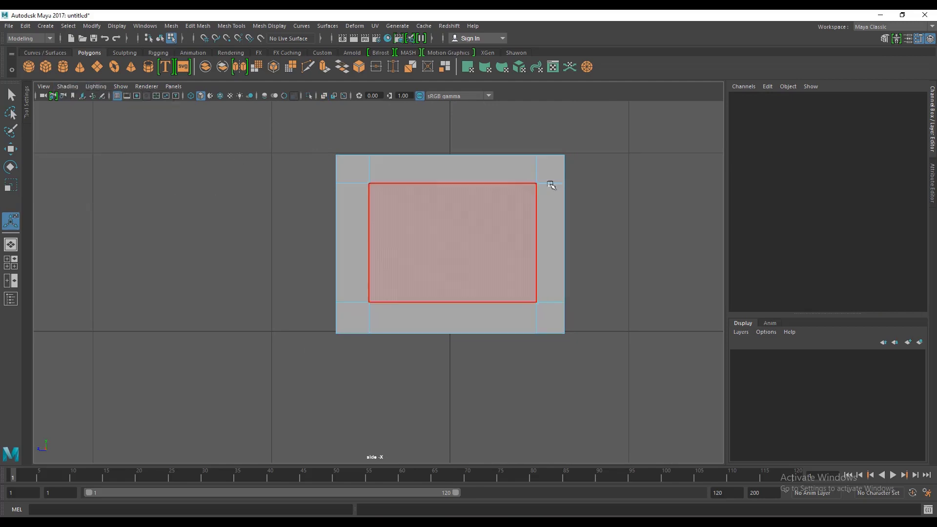
left_click(61, 91)
left_click(118, 196)
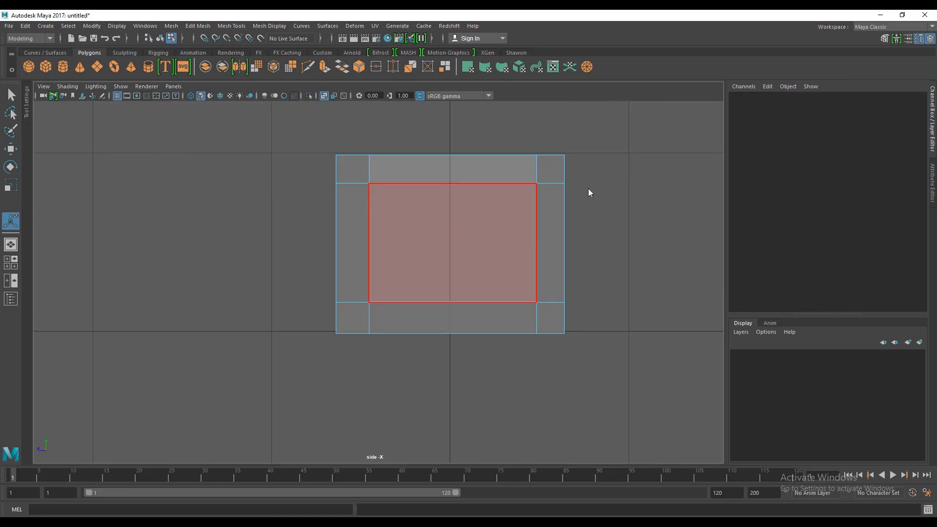
key("space")
key("space")
Select the side and front-left panel faces of the crate
mouse_move(508, 203)
left_mouse_down("alt")
mouse_move(469, 237)
mouse_move(478, 248)
mouse_move(539, 252)
left_mouse_up("alt")
scroll(478, 247, "down", 5)
mouse_move(466, 272)
left_mouse_down("alt")
mouse_move(600, 257)
mouse_move(472, 291)
mouse_move(408, 221)
mouse_move(429, 268)
mouse_move(464, 278)
left_mouse_up("alt")
scroll(407, 221, "up", 5)
scroll(451, 195, "up", 4)
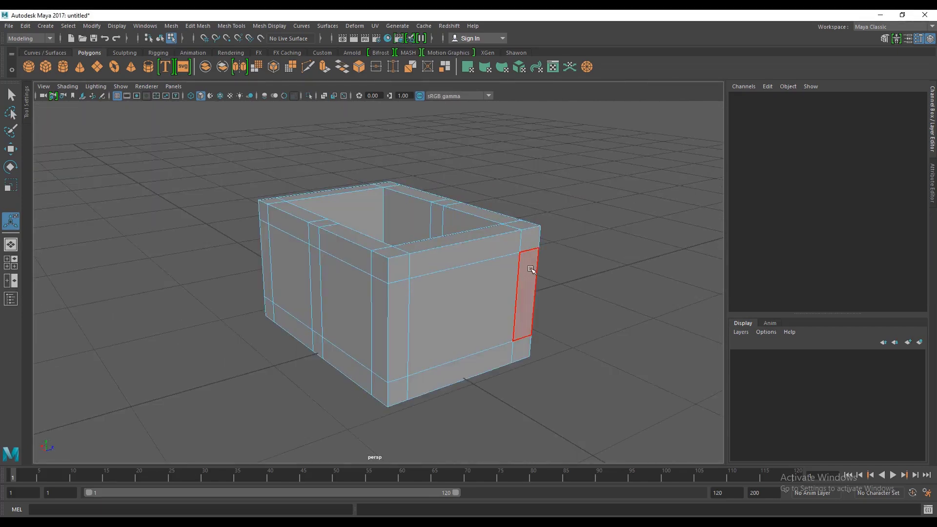
mouse_move(392, 305)
left_mouse_down("alt")
mouse_move(468, 297)
mouse_move(391, 305)
mouse_move(410, 295)
left_mouse_up("alt")
left_click(468, 297)
left_click(299, 294, "shift")
mouse_move(275, 291)
left_mouse_down("alt")
mouse_move(360, 287)
mouse_move(276, 307)
mouse_move(390, 319)
left_mouse_up("alt")
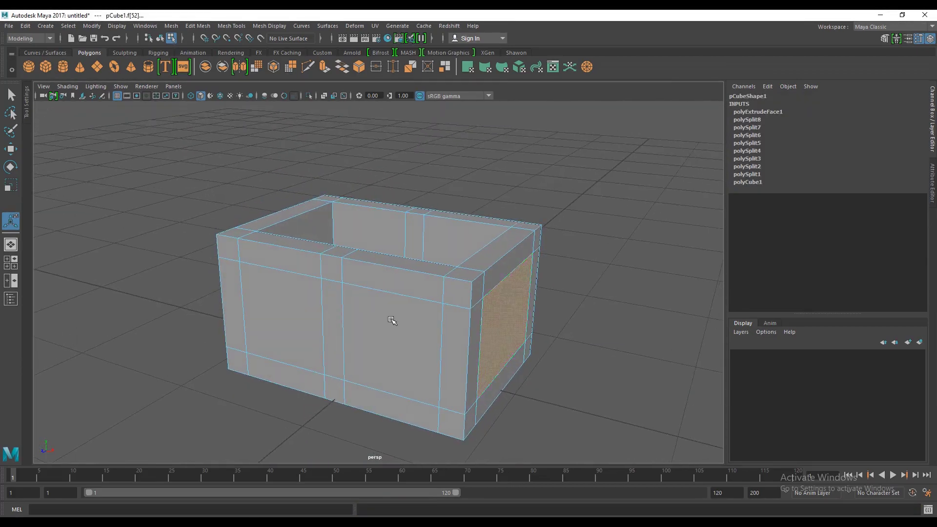
Extrude the selected side panels inward to Local Translate Z -0.09
left_click(351, 327, "shift")
left_click(304, 292, "shift")
mouse_move(304, 292)
left_mouse_down("alt")
mouse_move(462, 295)
mouse_move(439, 303)
mouse_move(453, 316)
mouse_move(413, 285)
mouse_move(418, 309)
mouse_move(490, 314)
mouse_move(430, 312)
left_mouse_up("alt")
left_click(325, 67)
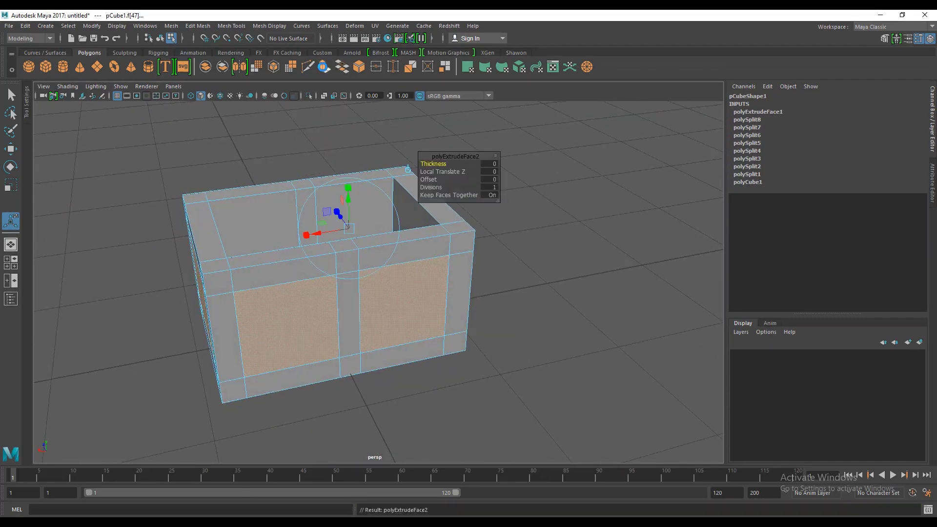
mouse_move(343, 218)
left_mouse_down("alt")
mouse_move(465, 223)
mouse_move(459, 229)
left_mouse_up("alt")
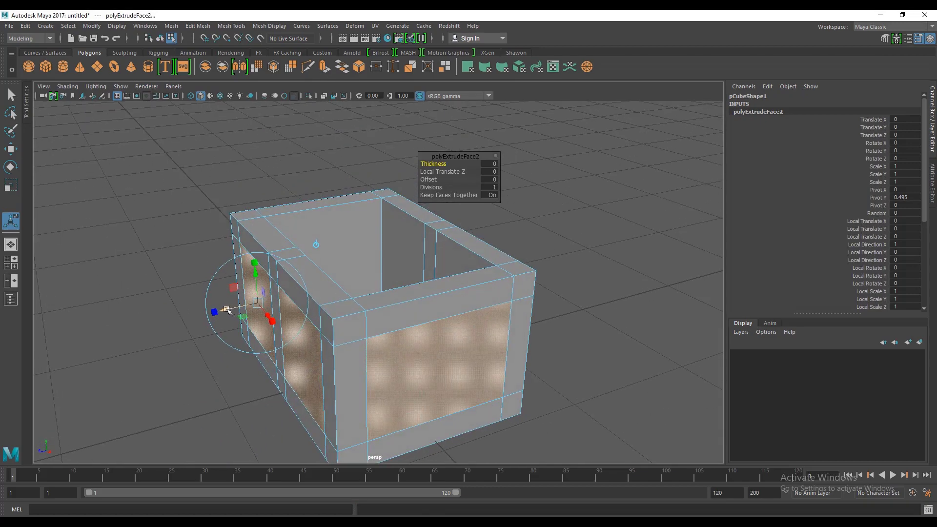
mouse_move(227, 310)
left_mouse_down()
mouse_move(414, 283)
mouse_move(359, 307)
mouse_move(506, 292)
mouse_move(240, 303)
left_mouse_up()
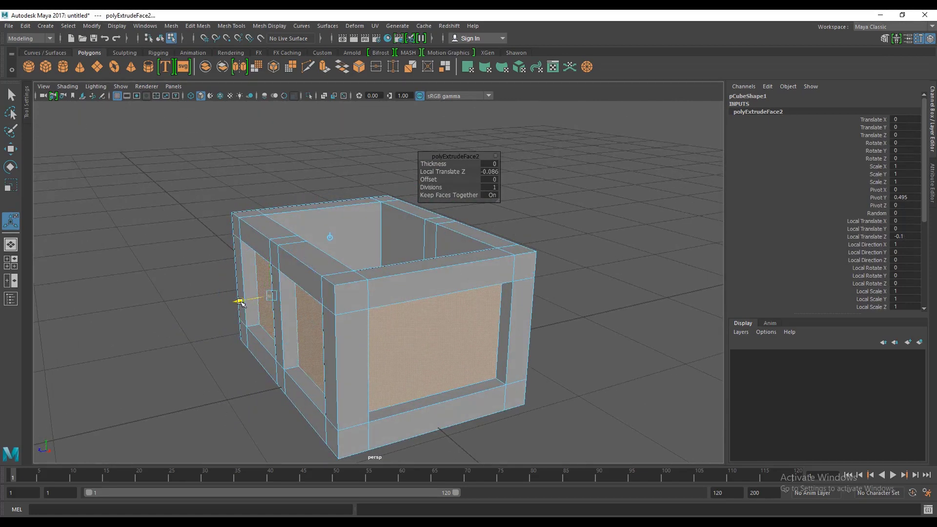
left_click_drag(296, 295, 311, 292, "alt")
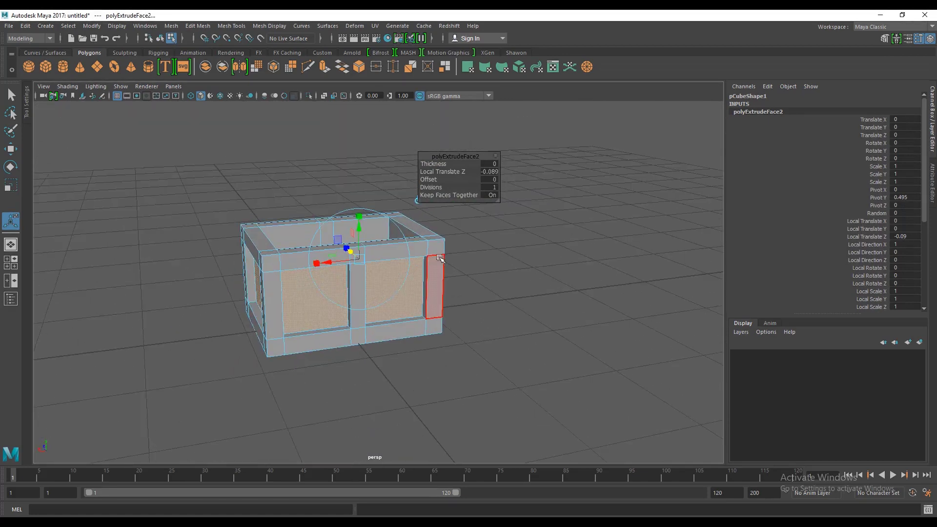
Clear the face selection and select the whole crate object
right_click_drag(433, 248, 490, 219)
mouse_move(491, 219)
left_mouse_down("alt")
mouse_move(508, 294)
mouse_move(393, 295)
mouse_move(362, 261)
mouse_move(513, 281)
mouse_move(303, 256)
mouse_move(386, 276)
left_mouse_up("alt")
left_click(361, 262)
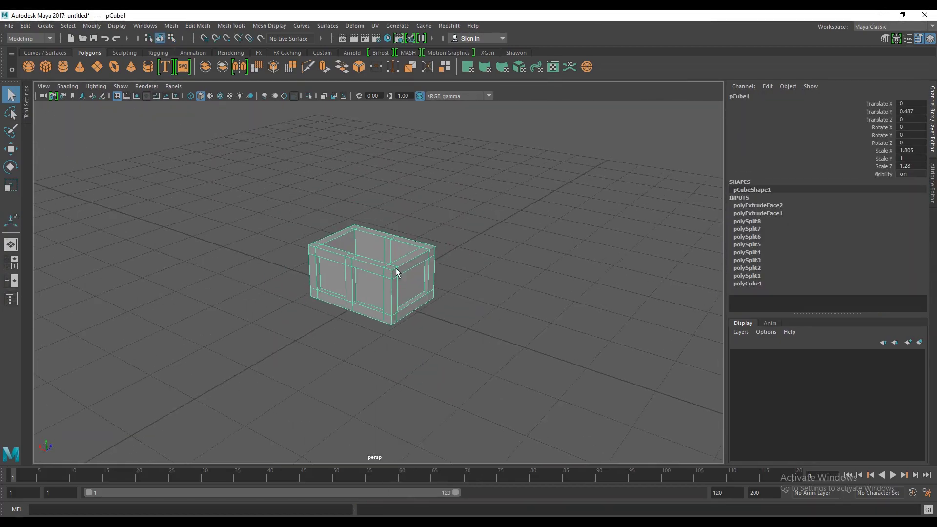
left_click(472, 358)
key("w")
scroll(472, 358, "up", 3)
scroll(452, 355, "up", 1)
scroll(463, 324, "up", 2)
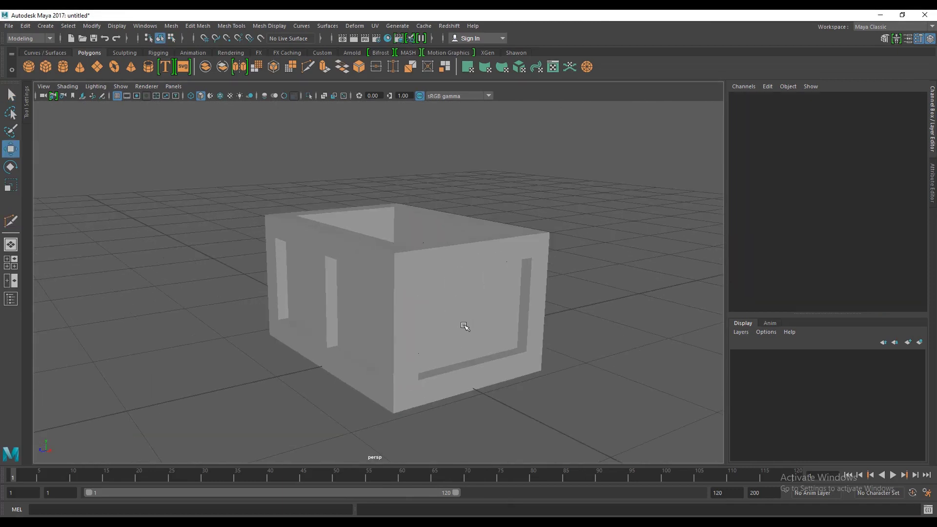
left_click(368, 255)
left_click_drag(368, 254, 357, 216, "alt")
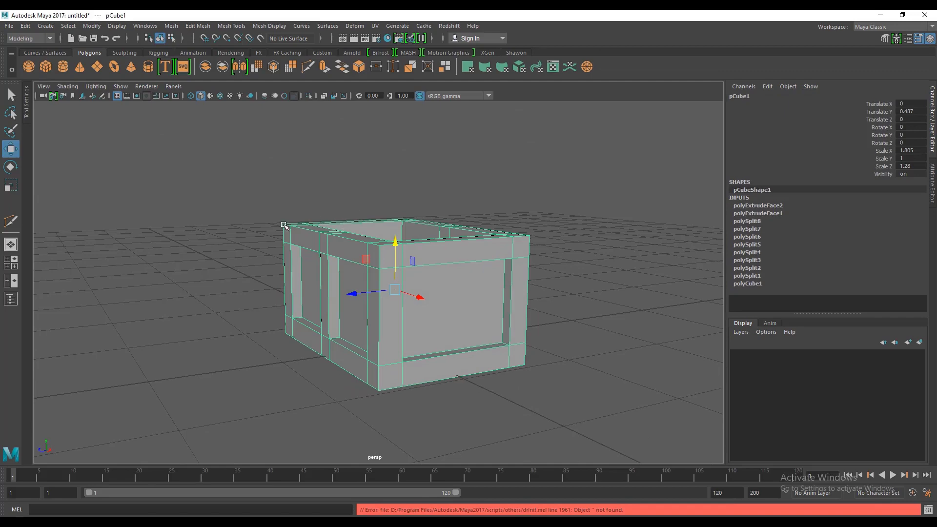
mouse_move(411, 229)
left_mouse_down("alt")
mouse_move(320, 220)
mouse_move(332, 229)
left_mouse_up("alt")
scroll(332, 229, "up", 3)
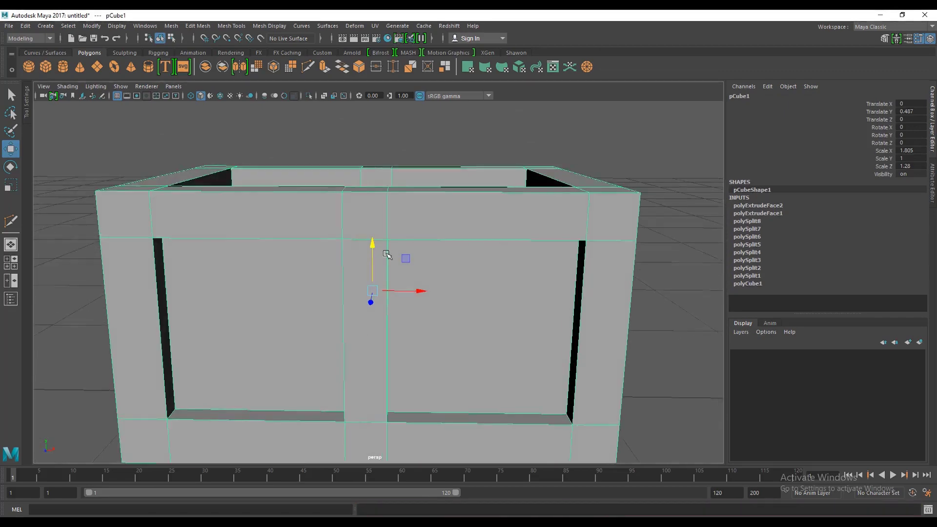
scroll(340, 233, "down", 1)
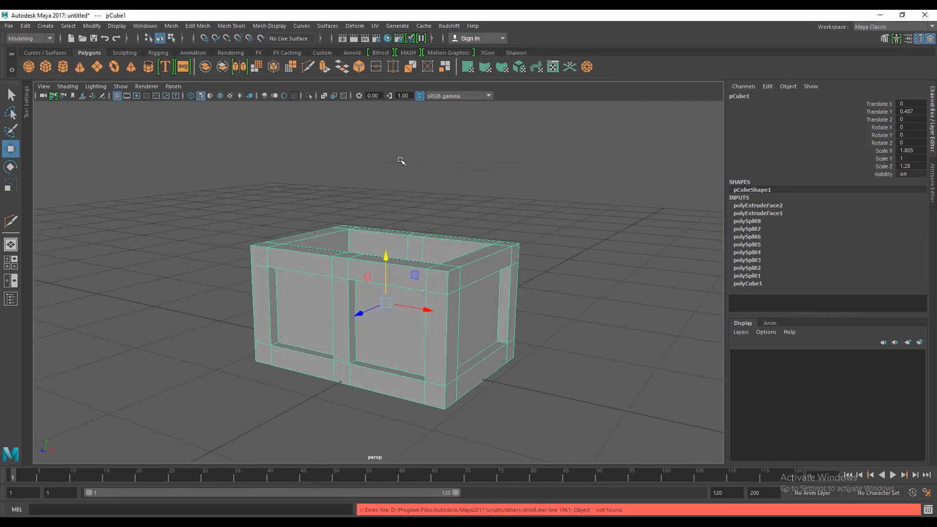
mouse_move(381, 282)
left_mouse_down("alt")
mouse_move(360, 271)
mouse_move(424, 168)
left_mouse_up("alt")
left_click(360, 272)
left_click(424, 168)
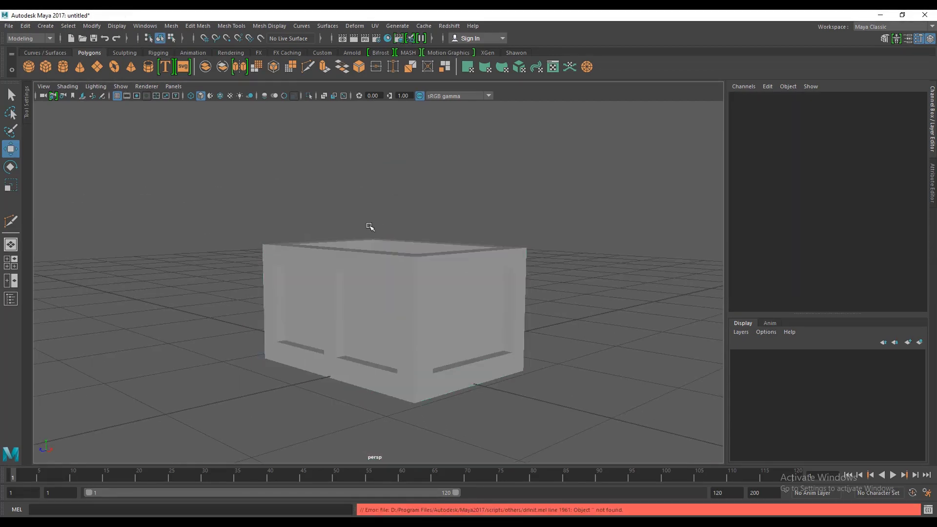
left_click_drag(375, 226, 370, 236, "alt")
left_click(371, 236)
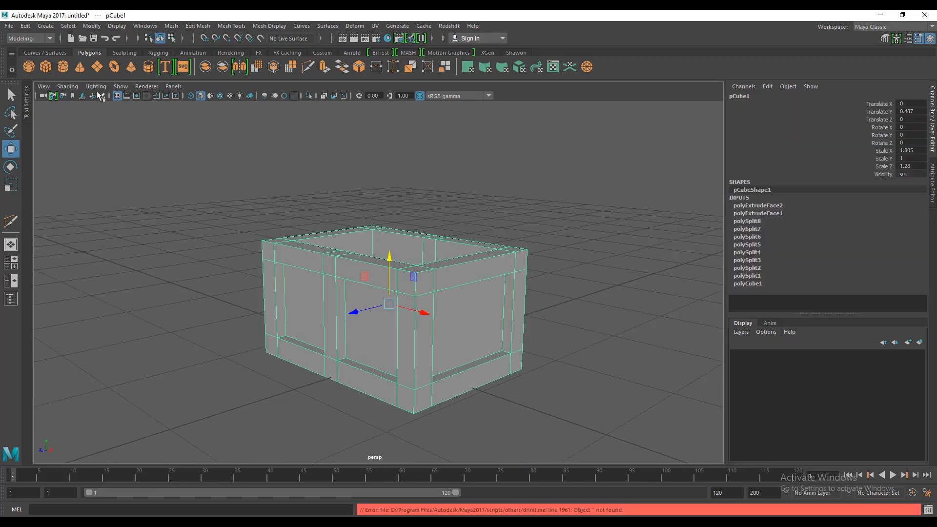
Create a second cube and move it forward and up from the crate
left_click(45, 68)
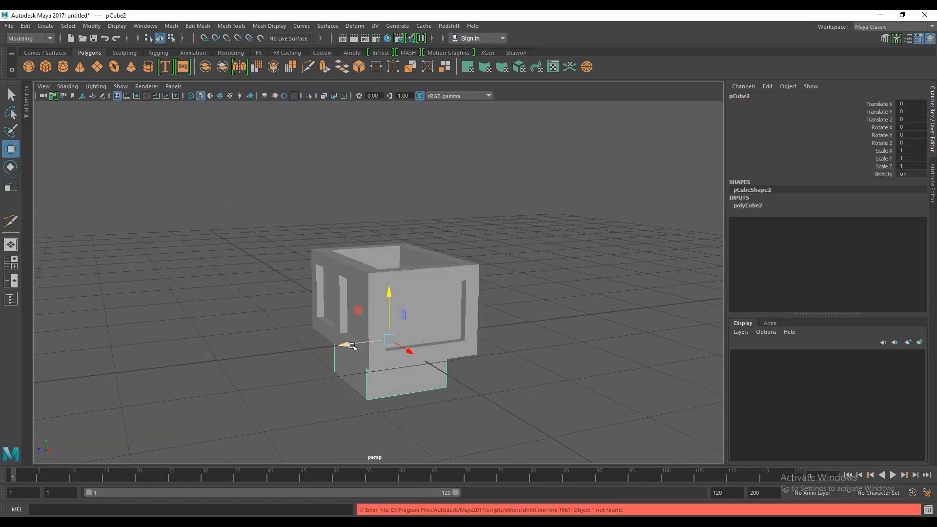
left_click_drag(352, 347, 250, 356)
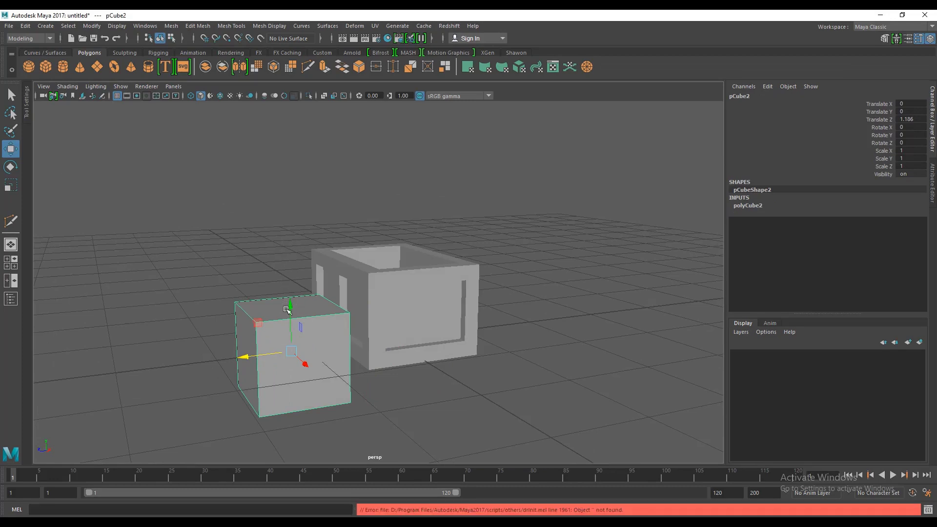
mouse_move(293, 307)
left_mouse_down()
mouse_move(311, 245)
mouse_move(364, 278)
mouse_move(366, 291)
mouse_move(299, 293)
mouse_move(302, 319)
left_mouse_up()
scroll(341, 264, "up", 3)
Scale the cube to 0.31 × 0.31 × 0.196 and lift it to Translate Y 1.597
key("r")
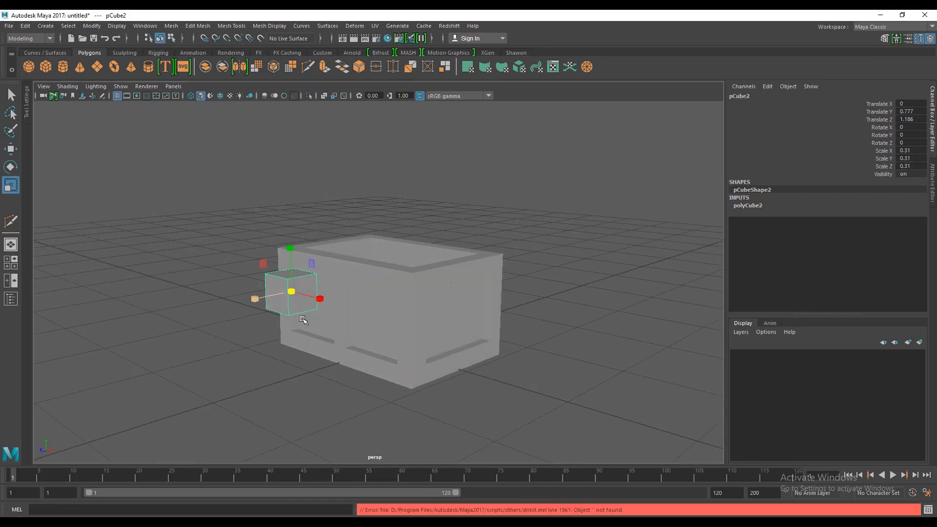
mouse_move(255, 299)
left_mouse_down()
mouse_move(346, 305)
mouse_move(320, 266)
mouse_move(304, 164)
left_mouse_up()
key("w")
left_click_drag(403, 212, 444, 234, "alt")
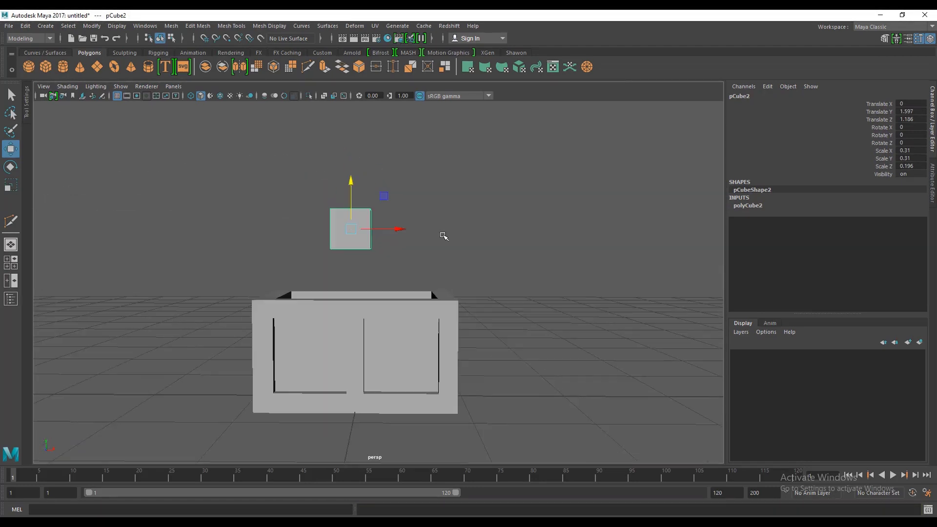
left_click(331, 246)
left_click(339, 220)
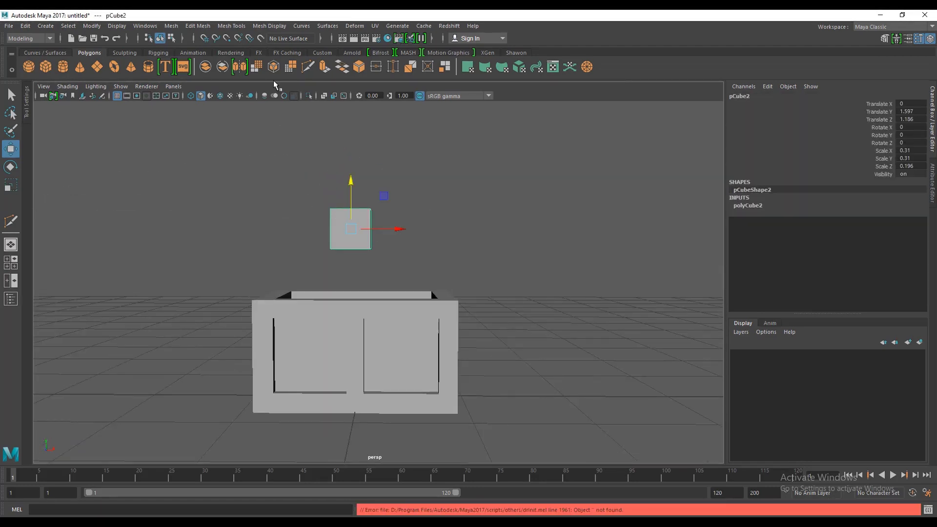
key("y")
scroll(336, 161, "up", 5)
Switch to a maximized front view zoomed in on the lock block
mouse_move(341, 189)
left_mouse_down("alt")
mouse_move(359, 259)
mouse_move(386, 243)
left_mouse_up("alt")
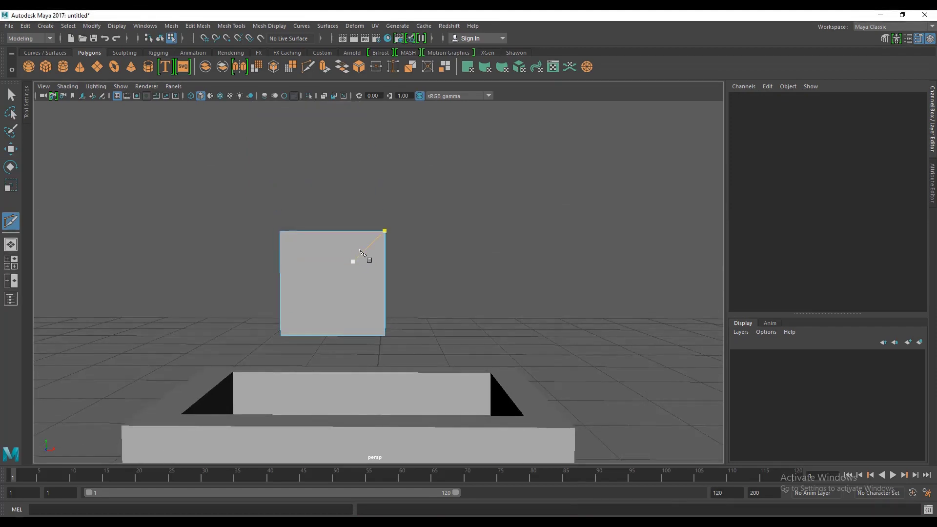
left_click_drag(417, 299, 412, 274, "alt")
key("space")
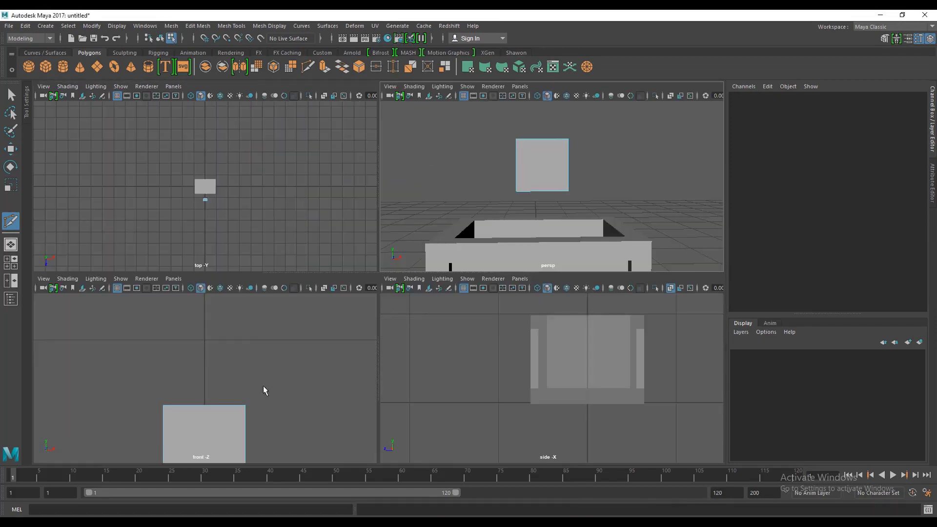
key("space")
scroll(393, 293, "down", 5)
scroll(393, 299, "up", 3)
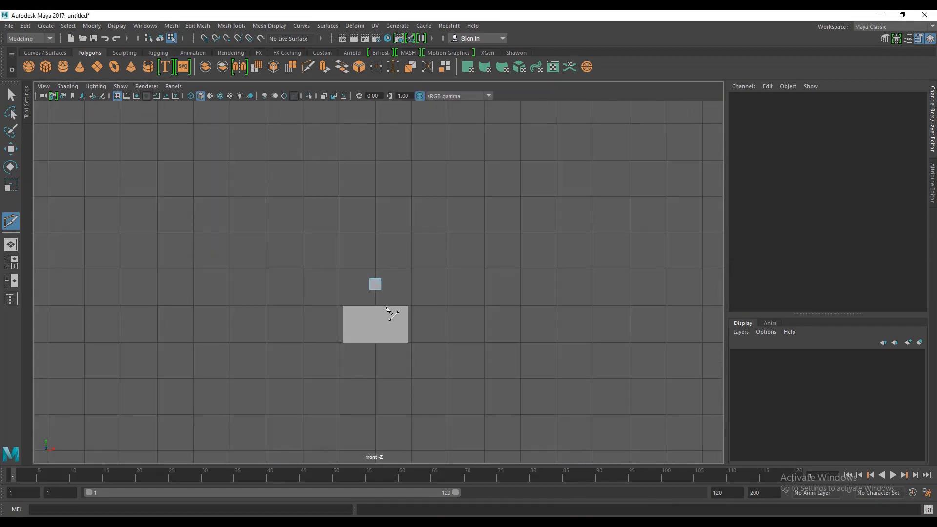
scroll(389, 306, "up", 3)
scroll(388, 305, "up", 2)
scroll(428, 293, "up", 2)
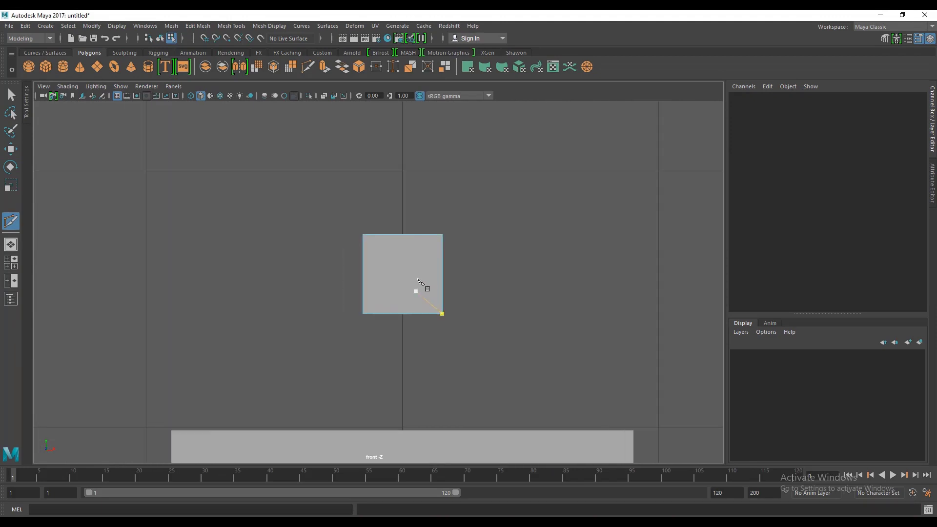
scroll(420, 287, "up", 2)
Cut the first horizontal edge across the lock block's front face
left_click(351, 336)
left_click(475, 202)
scroll(399, 265, "up", 1)
left_click(295, 211)
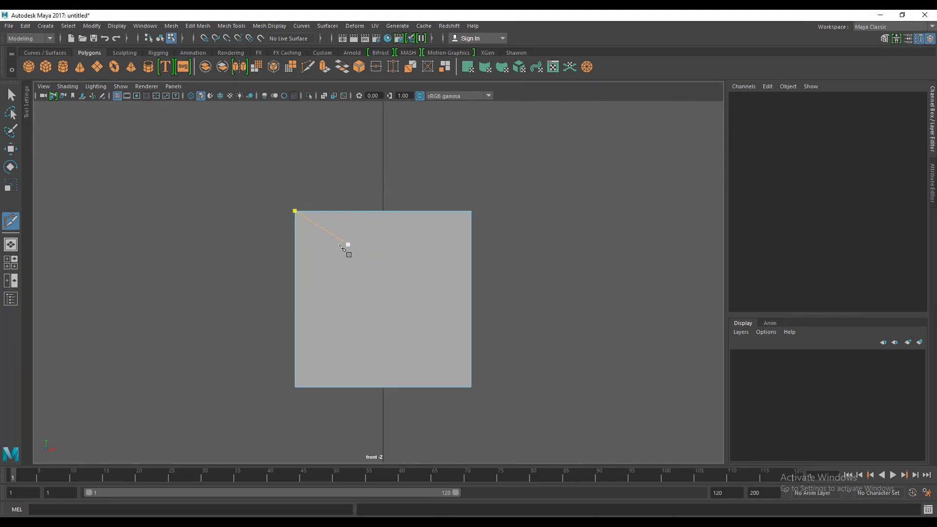
left_click(471, 211)
left_click(482, 247)
left_click(471, 211)
key("Escape")
left_click(295, 211)
left_click(468, 252)
key("Return")
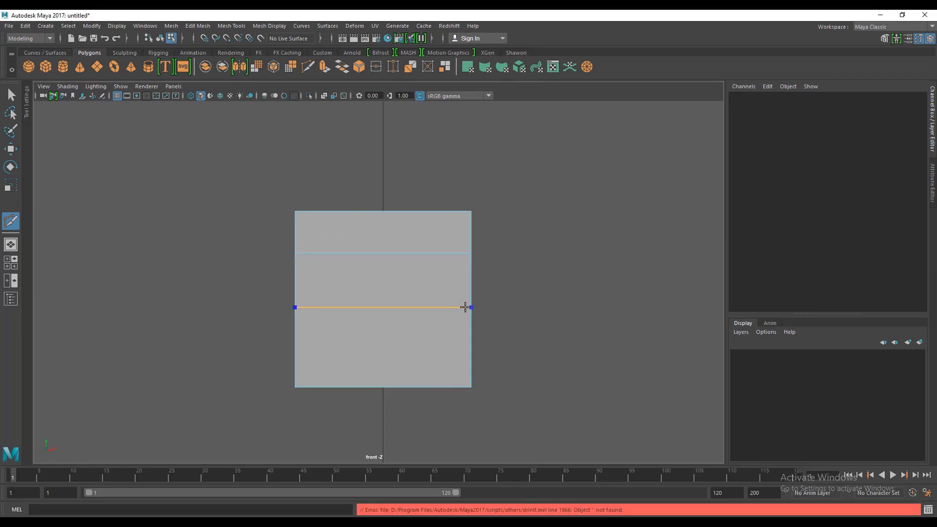
Add two more horizontal cuts and five vertical edge loops outlining the keyhole
left_click(465, 307, "ctrl")
left_click(469, 354, "ctrl")
left_click(399, 224, "ctrl")
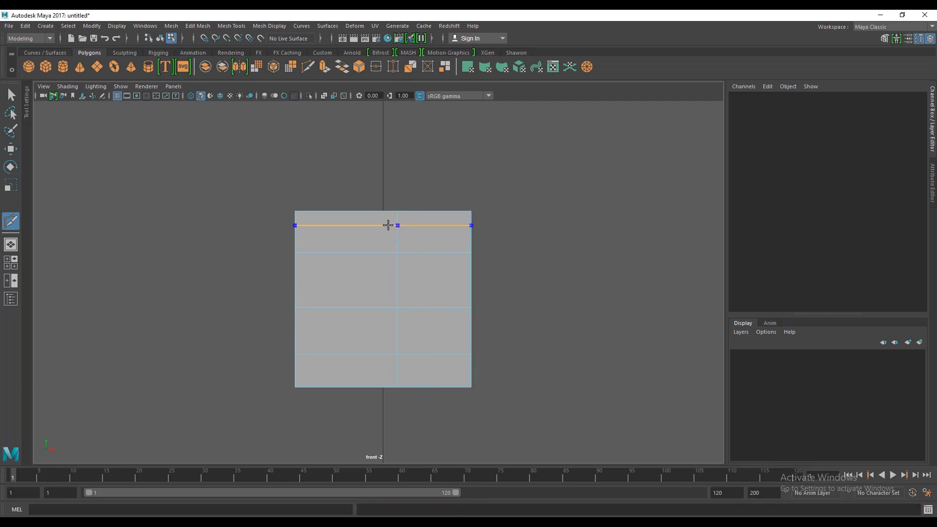
left_click(372, 222, "ctrl")
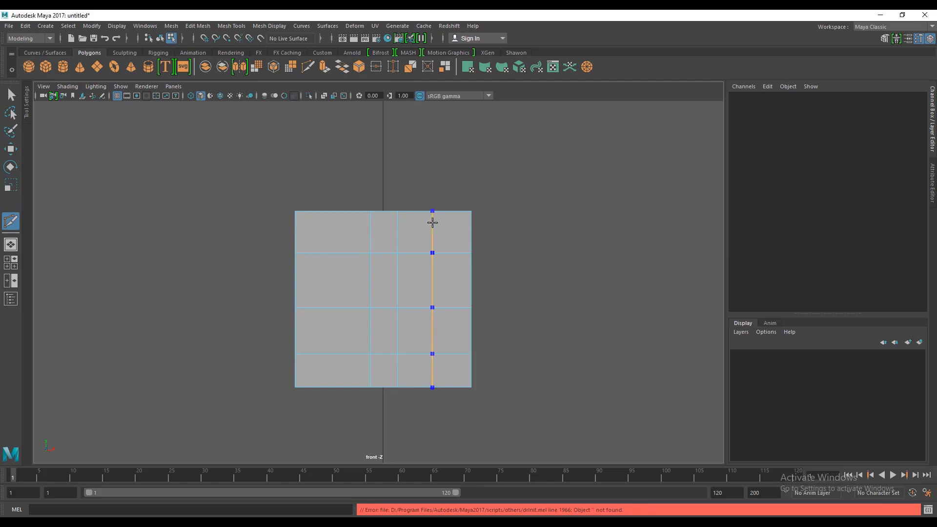
left_click(425, 222, "ctrl")
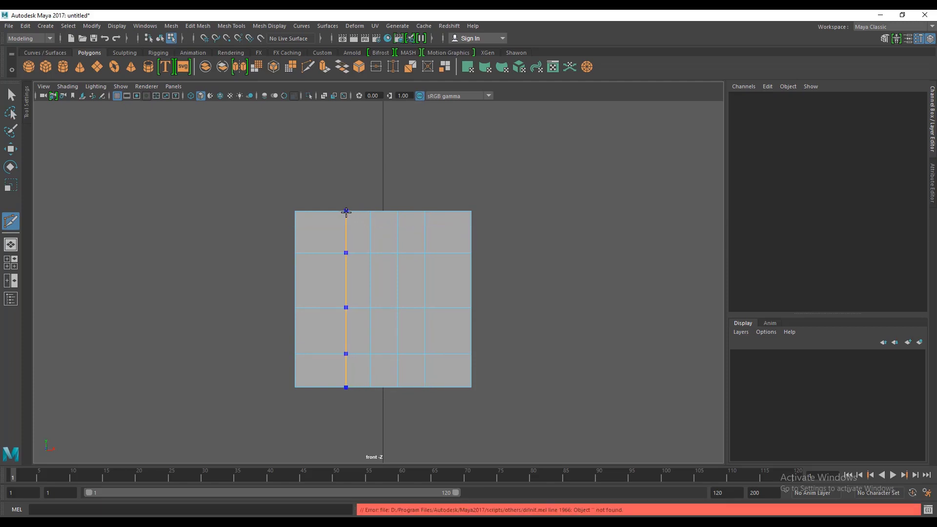
left_click(417, 215, "ctrl")
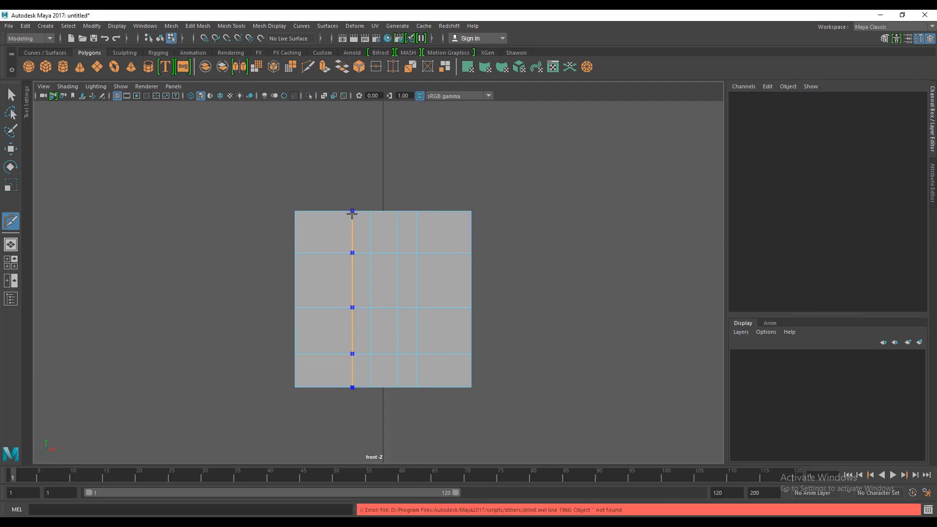
left_click(351, 213, "ctrl")
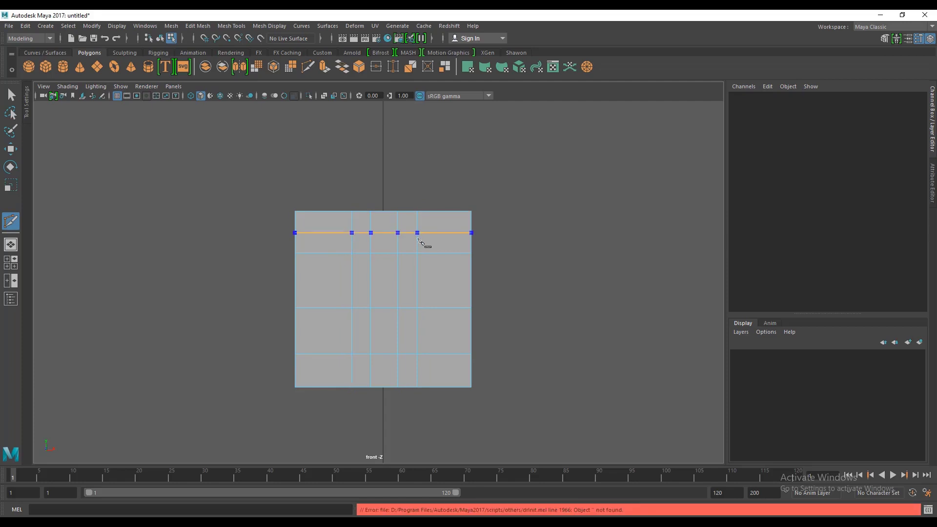
Return to perspective and select a face in the block's centre
left_click(16, 148)
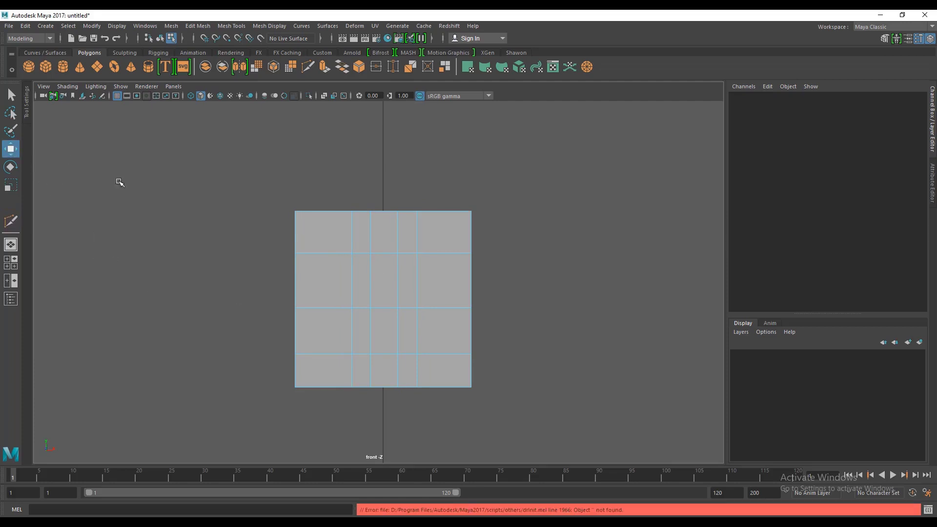
key("space")
mouse_move(540, 203)
left_mouse_down("alt")
mouse_move(397, 255)
mouse_move(511, 286)
mouse_move(477, 247)
mouse_move(429, 239)
left_mouse_up("alt")
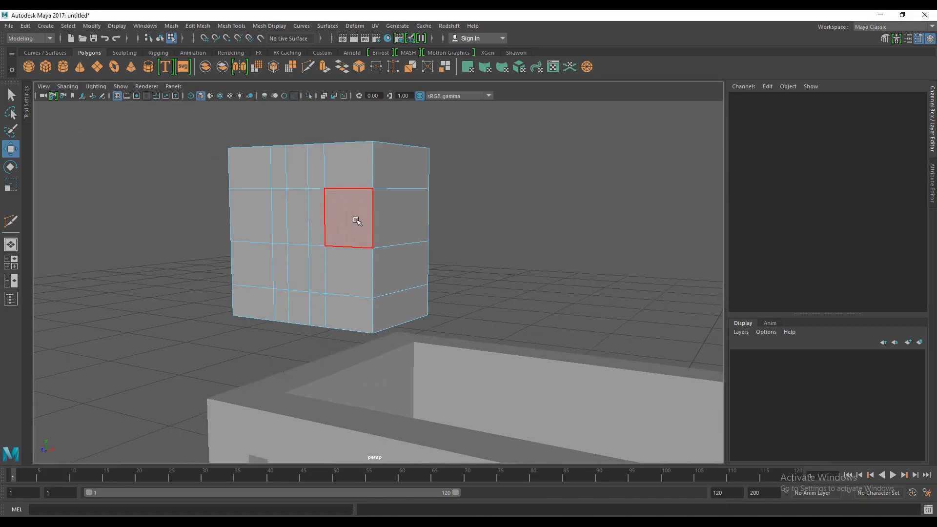
mouse_move(360, 224)
left_mouse_down("alt")
mouse_move(442, 237)
mouse_move(405, 241)
mouse_move(400, 222)
left_mouse_up("alt")
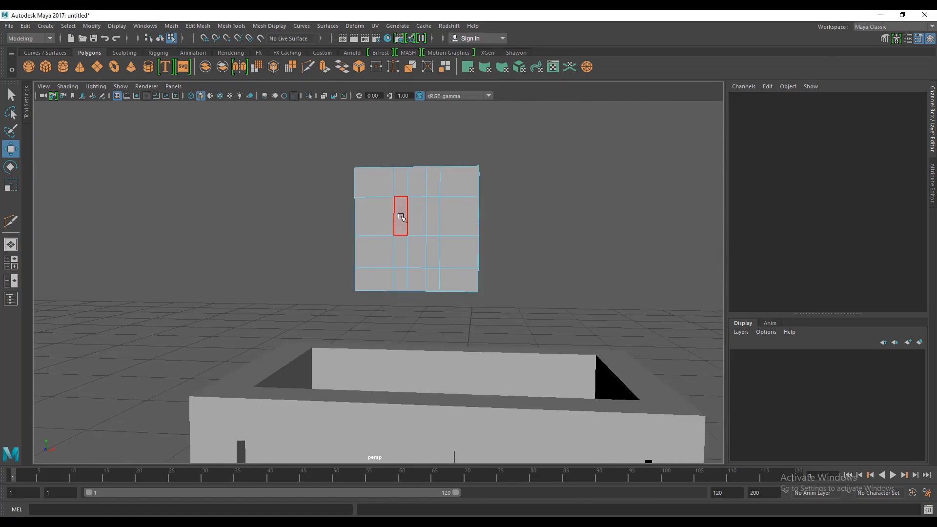
left_click(400, 216)
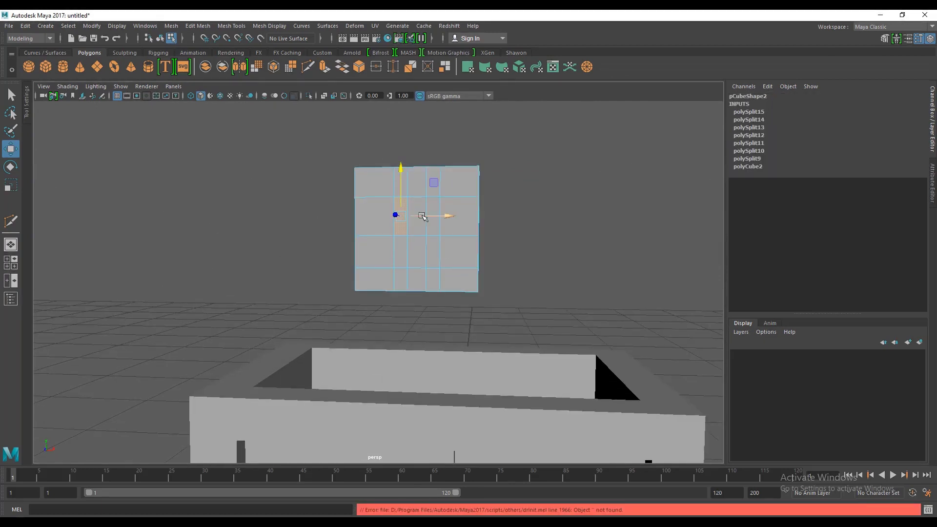
Extrude the keyhole faces and push them inward to Local Translate Z -0.103
left_click(416, 252)
mouse_move(455, 261)
left_mouse_down("alt")
mouse_move(380, 266)
mouse_move(430, 257)
mouse_move(366, 225)
mouse_move(289, 271)
left_mouse_up("alt")
key("ctrl+e")
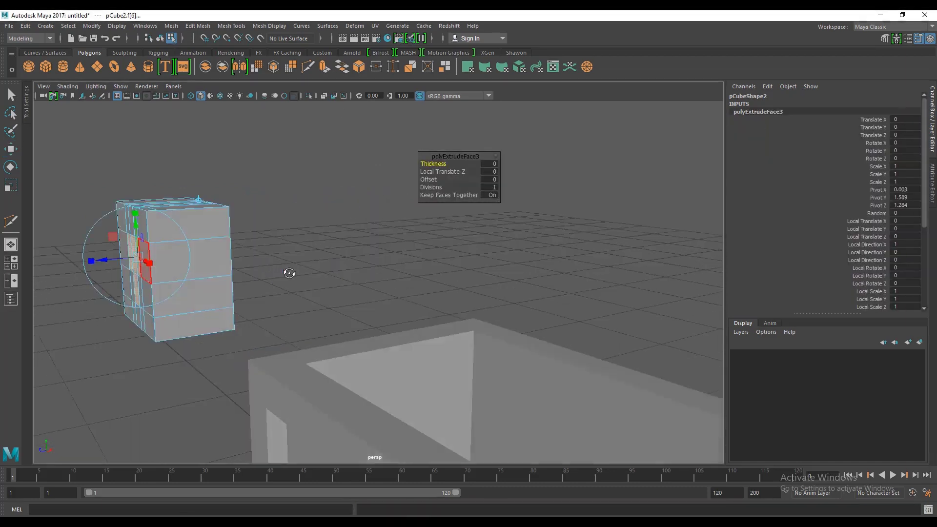
mouse_move(97, 260)
left_mouse_down()
mouse_move(122, 258)
mouse_move(87, 261)
mouse_move(315, 252)
mouse_move(303, 245)
mouse_move(354, 272)
left_mouse_up()
Deselect and orbit and zoom to inspect the recessed keyhole on the lock block's front
left_click(614, 169)
left_click_drag(613, 170, 381, 247, "alt")
scroll(476, 305, "up", 5)
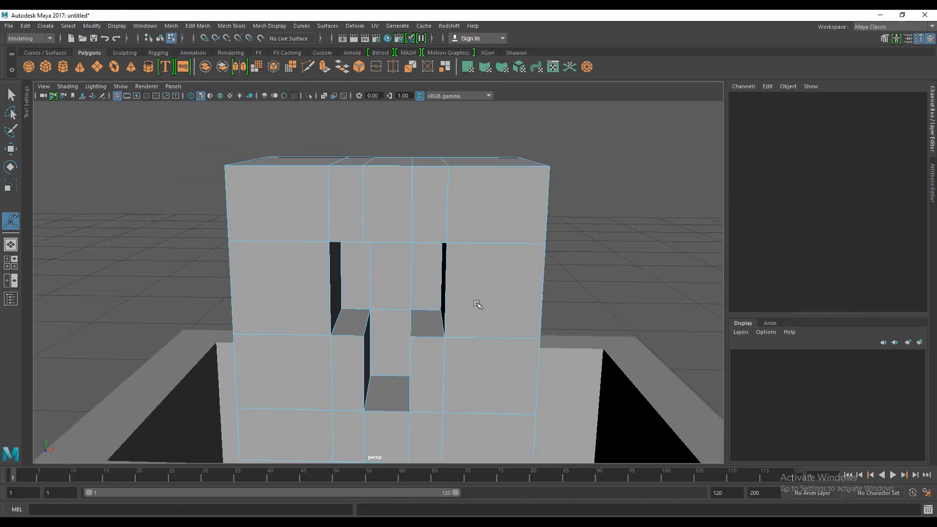
scroll(456, 292, "up", 3)
scroll(369, 220, "down", 3)
scroll(368, 258, "down", 2)
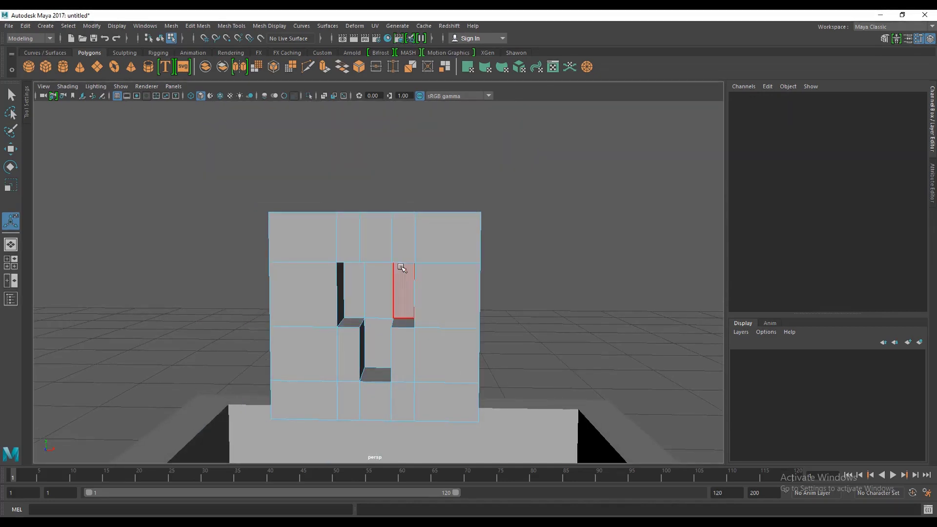
scroll(341, 272, "up", 2)
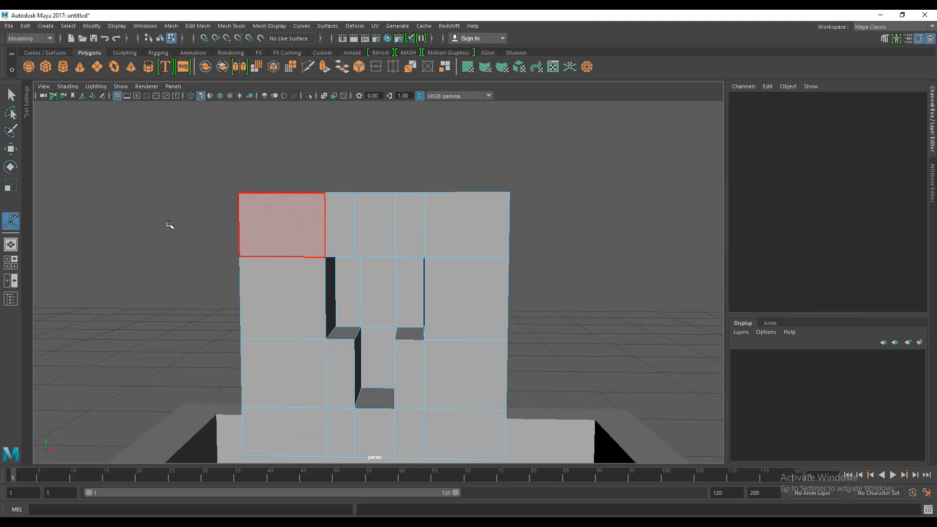
right_click(289, 212)
In edge mode on pCube2, select the keyhole edge loop plus another hole edge
left_click(308, 199)
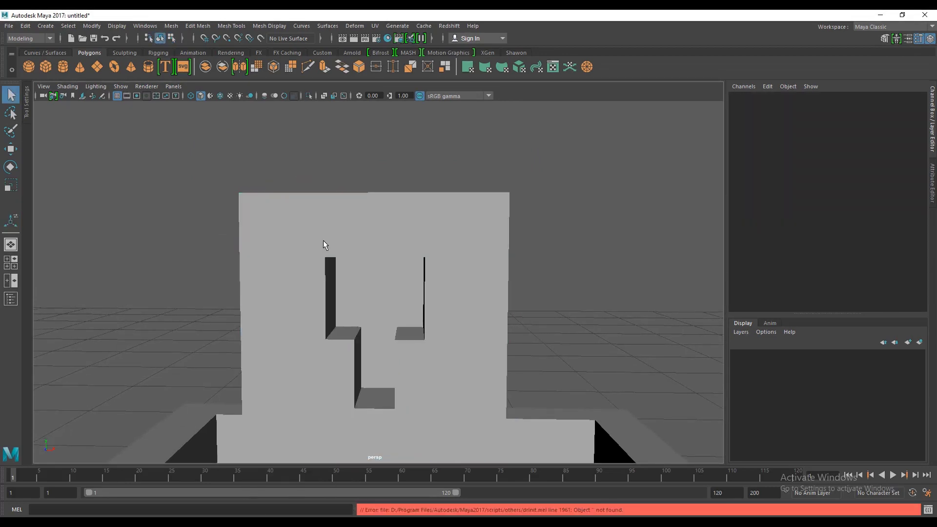
mouse_move(323, 240)
left_mouse_down("alt")
mouse_move(363, 287)
mouse_move(306, 250)
left_mouse_up("alt")
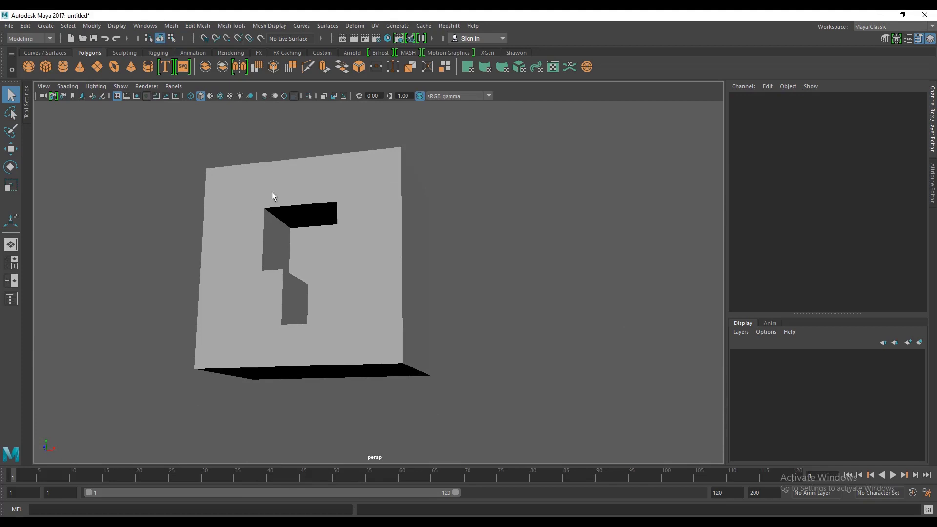
left_click(266, 235)
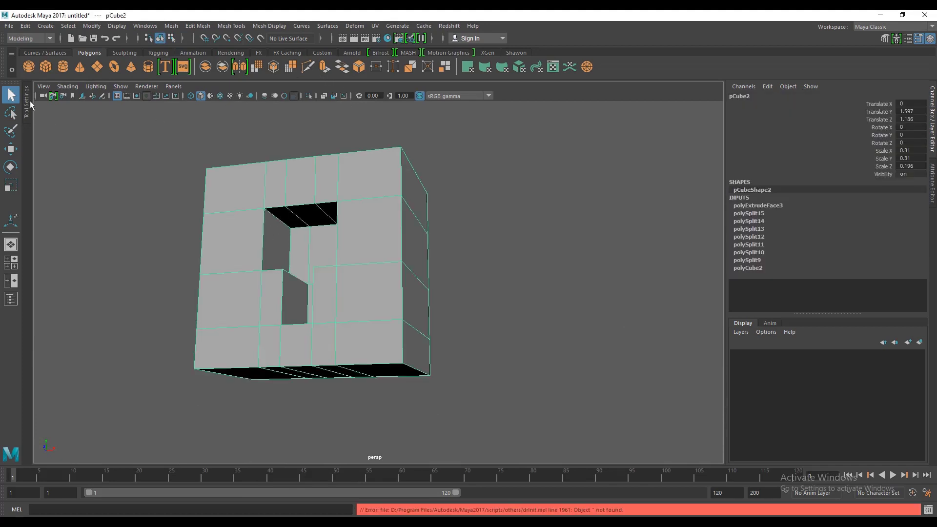
right_click_drag(310, 211, 308, 184)
left_click(283, 229)
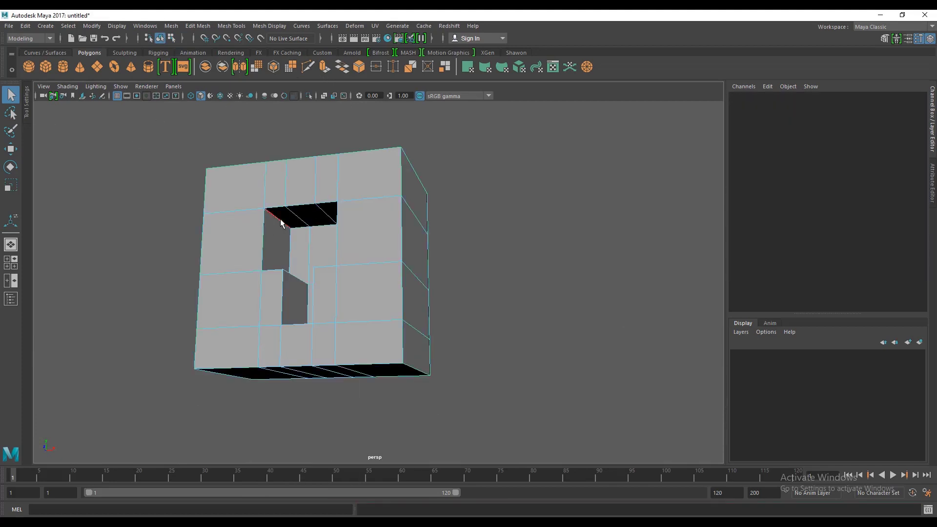
mouse_move(282, 228)
left_mouse_down("alt")
mouse_move(482, 214)
mouse_move(434, 278)
mouse_move(256, 464)
mouse_move(311, 414)
mouse_move(339, 421)
left_mouse_up("alt")
double_click(472, 218)
left_click(529, 367)
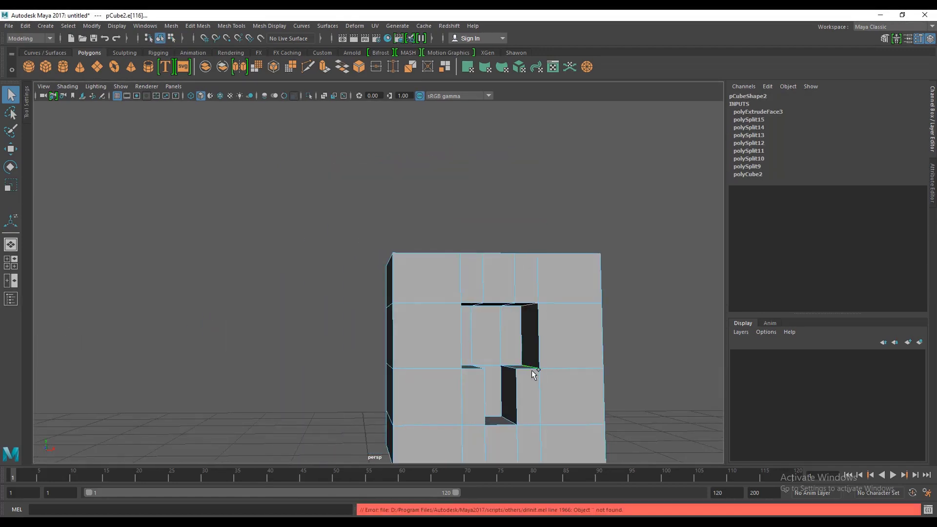
Bevel the keyhole edges with Fraction 1 and Segments 3
left_click(359, 67)
scroll(404, 239, "down", 3)
scroll(409, 236, "down", 2)
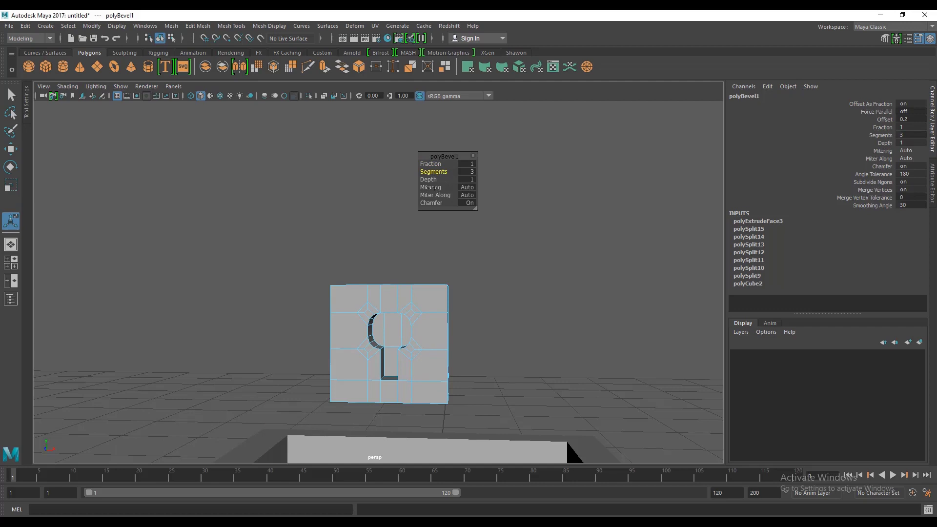
mouse_move(425, 187)
left_mouse_down("alt")
mouse_move(397, 224)
mouse_move(361, 329)
mouse_move(403, 335)
mouse_move(428, 295)
left_mouse_up("alt")
scroll(429, 344, "up", 3)
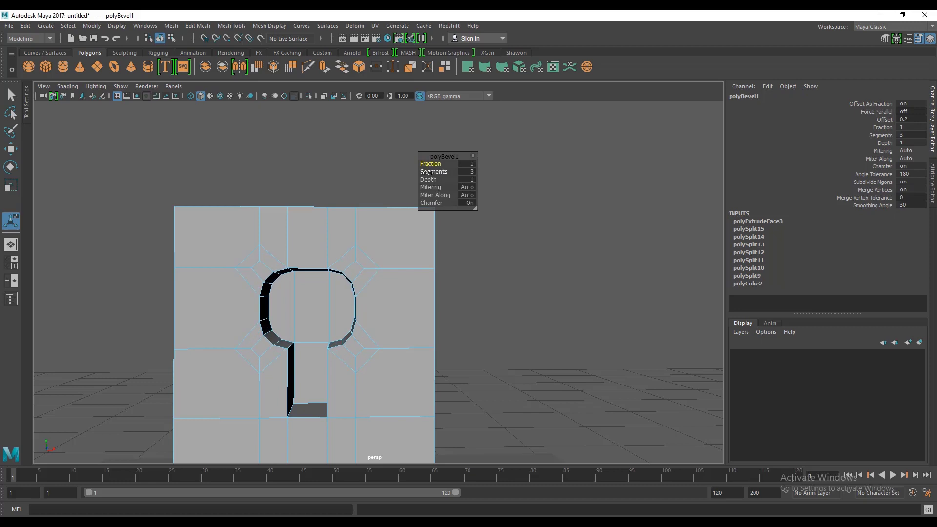
Deselect, orbit to a close front view, and select the block's top outer edge
left_click(389, 341)
scroll(388, 331, "down", 3)
mouse_move(389, 320)
left_mouse_down("alt")
mouse_move(460, 339)
mouse_move(425, 346)
mouse_move(333, 326)
left_mouse_up("alt")
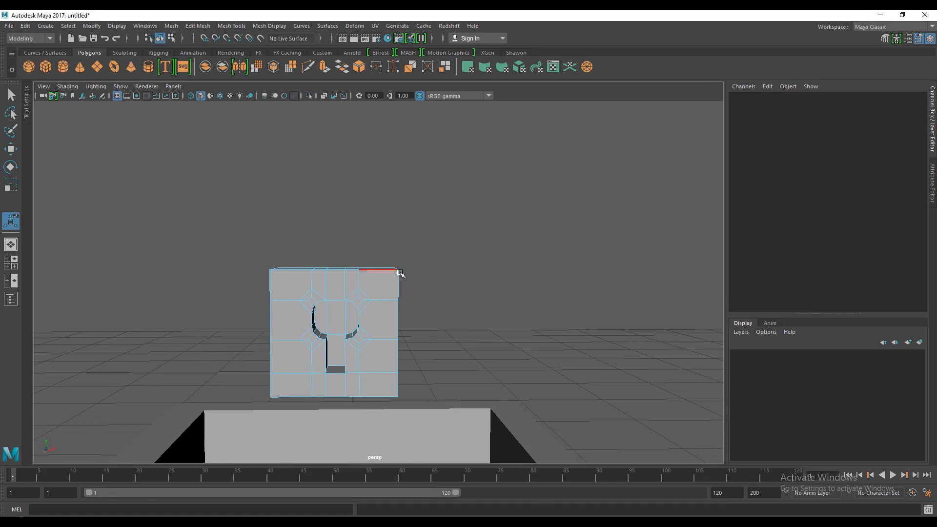
mouse_move(400, 273)
left_mouse_down("alt")
mouse_move(385, 297)
mouse_move(406, 293)
mouse_move(442, 311)
mouse_move(384, 311)
left_mouse_up("alt")
left_click(383, 310)
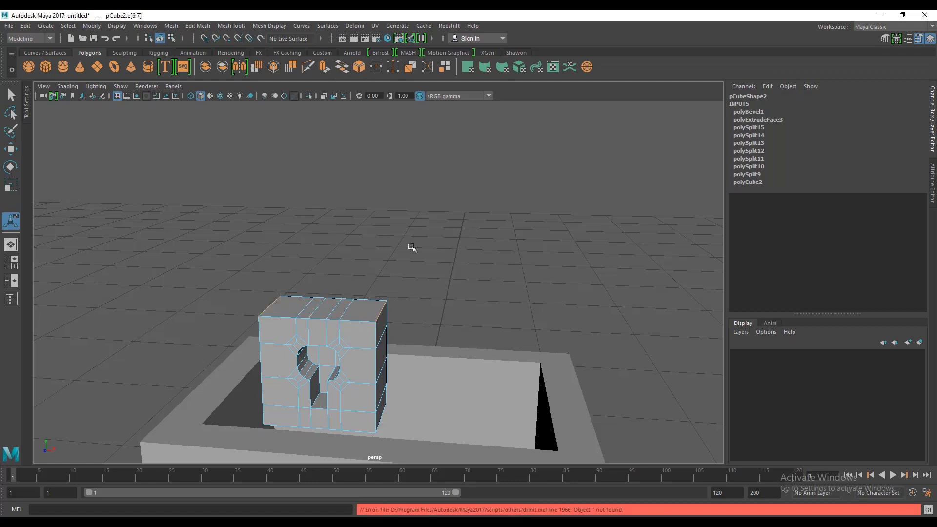
Bevel the block's top outer edges at Fraction 1, then return to object mode
key("ctrl+b")
mouse_move(431, 164)
left_mouse_down()
mouse_move(447, 163)
mouse_move(441, 172)
left_mouse_up()
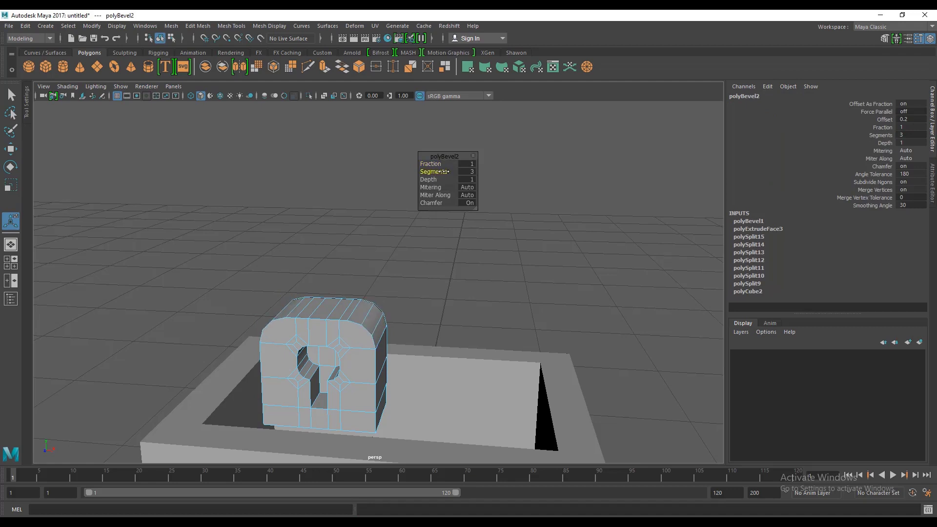
left_click(552, 166)
left_click_drag(493, 251, 452, 263, "alt")
right_click(452, 264)
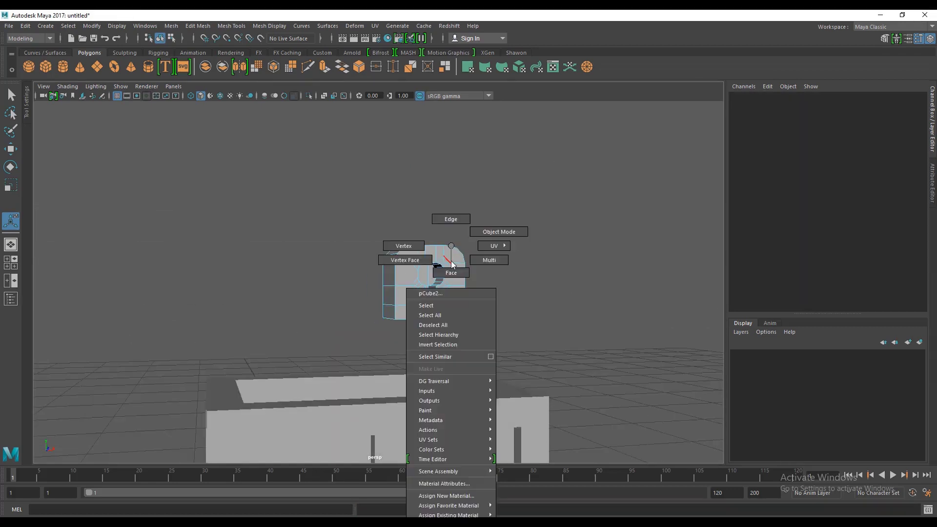
left_click(496, 219)
left_click(417, 186)
Lower the lock block down to the crate's height
left_click_drag(444, 222, 370, 260, "alt")
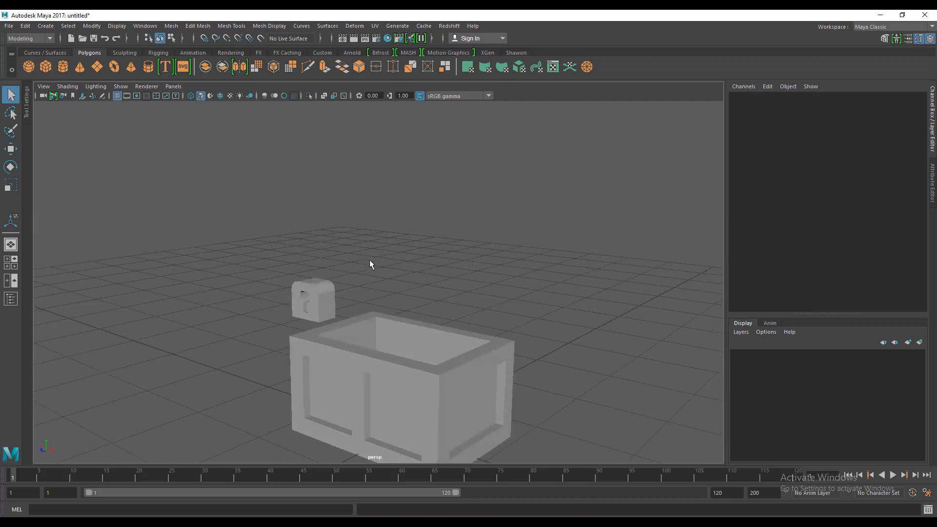
middle_click_drag(370, 259, 396, 235, "alt")
mouse_move(396, 235)
left_mouse_down("alt")
mouse_move(322, 258)
mouse_move(382, 217)
left_mouse_up("alt")
left_click(322, 259)
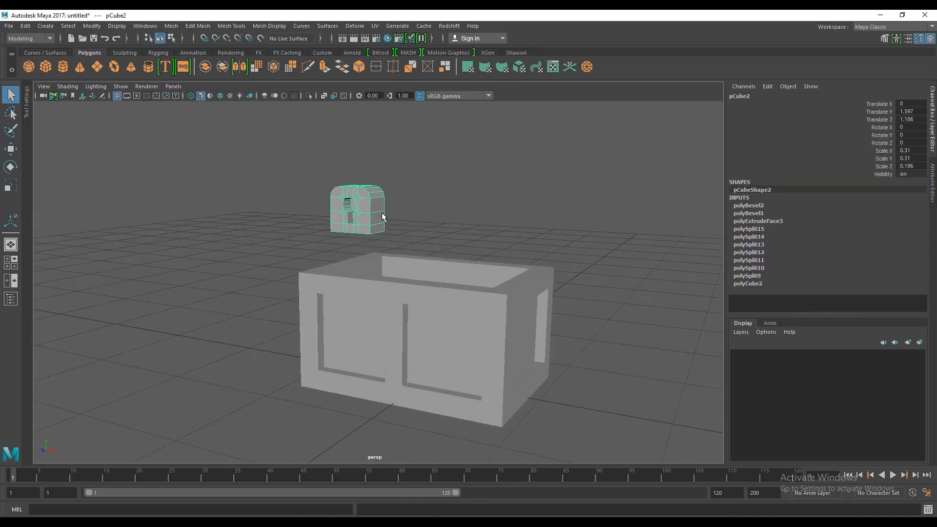
key("w")
mouse_move(358, 159)
left_mouse_down()
mouse_move(358, 274)
mouse_move(322, 296)
left_mouse_up()
Thin the lock block to Scale Z 0.132 and seat it at Translate Y 0.962, Z 0.702
key("r")
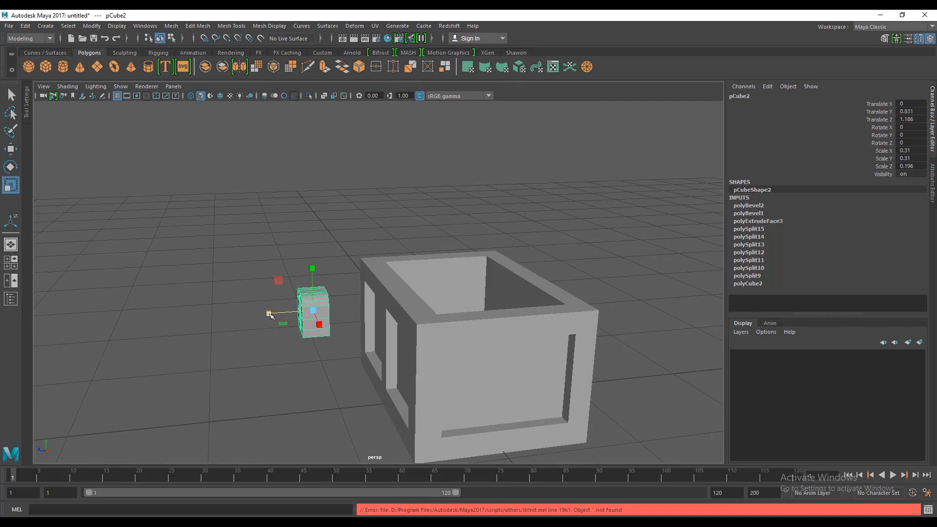
left_click_drag(269, 314, 456, 307)
key("w")
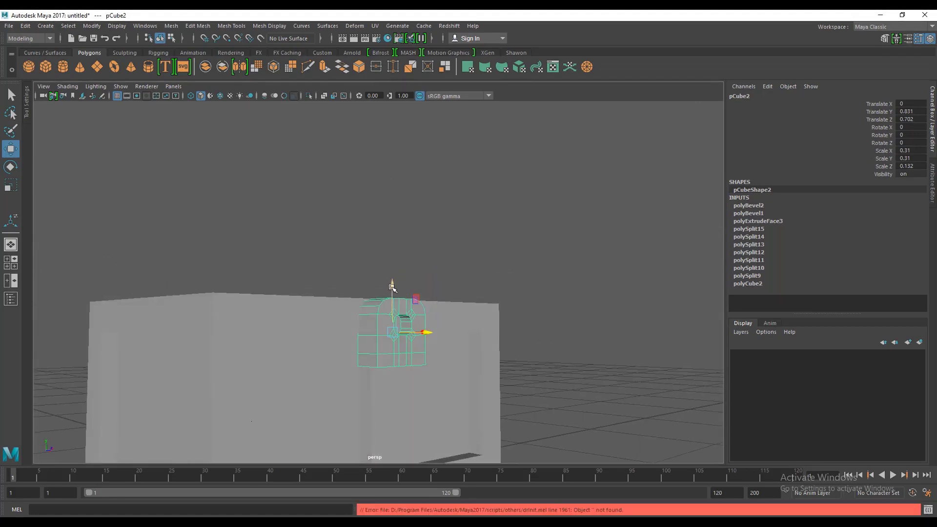
mouse_move(391, 288)
left_mouse_down()
mouse_move(391, 276)
mouse_move(418, 307)
mouse_move(349, 299)
mouse_move(299, 201)
left_mouse_up()
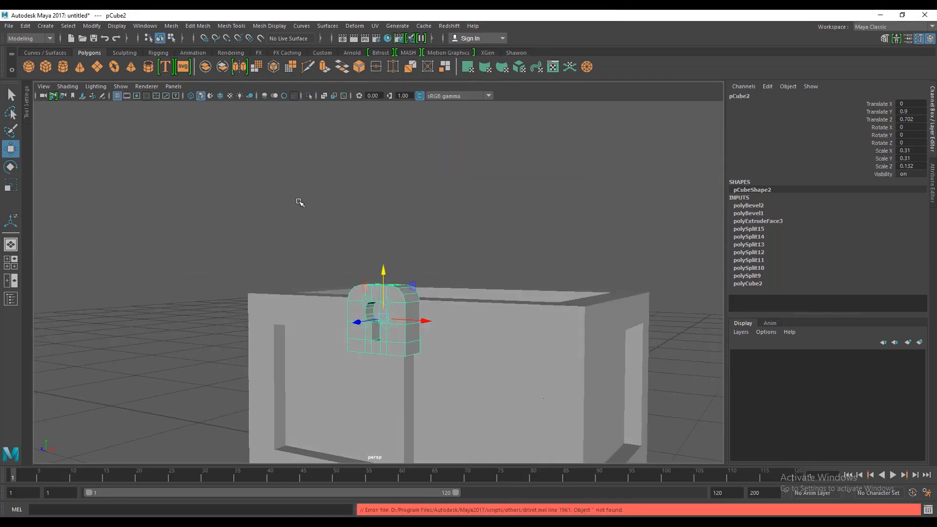
Orbit and zoom around the crate to inspect the mounted lock block
left_click(299, 201)
right_click_drag(299, 200, 355, 268, "alt")
mouse_move(356, 267)
left_mouse_down("alt")
mouse_move(311, 327)
mouse_move(389, 271)
mouse_move(449, 278)
left_mouse_up("alt")
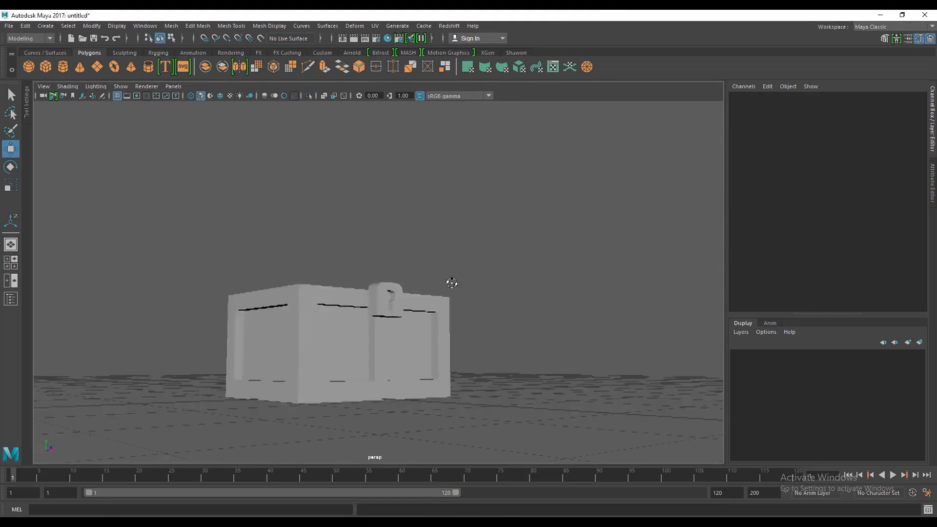
right_click_drag(449, 278, 390, 317, "alt")
mouse_move(391, 317)
left_mouse_down("alt")
mouse_move(421, 356)
mouse_move(432, 345)
mouse_move(407, 308)
mouse_move(376, 287)
mouse_move(389, 253)
mouse_move(345, 198)
mouse_move(409, 266)
mouse_move(358, 276)
left_mouse_up("alt")
Check the lock block's placement by reselecting it, then select the crate
left_click(394, 295)
left_click(345, 199)
left_click(372, 291)
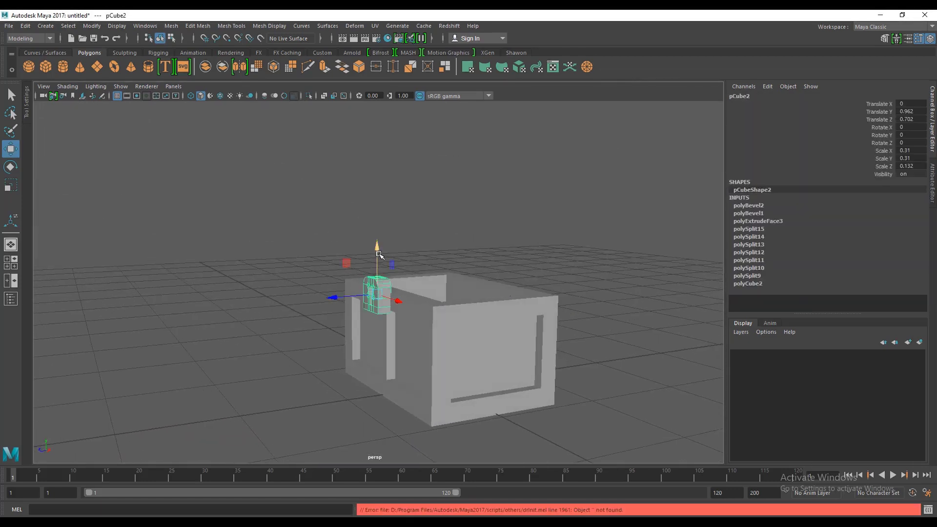
left_click(334, 224)
scroll(370, 272, "down", 3)
left_click_drag(371, 271, 388, 295, "alt")
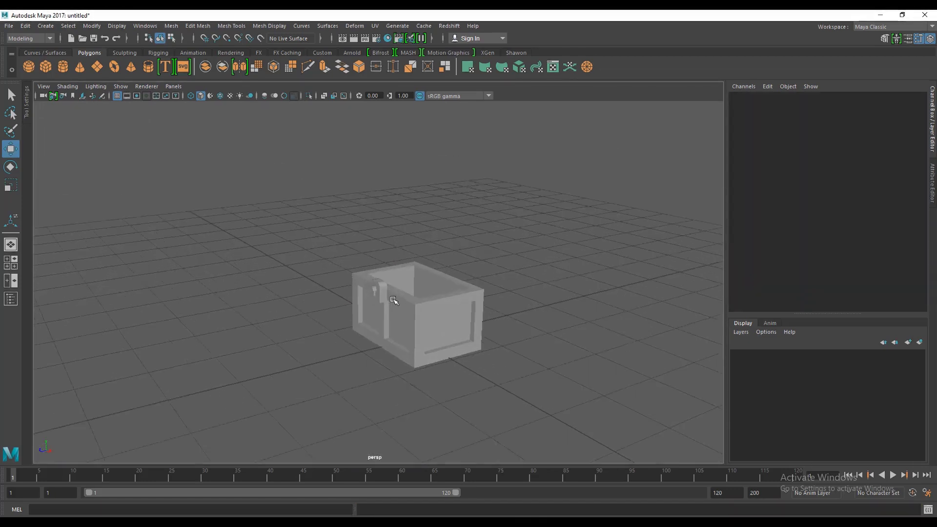
scroll(409, 308, "up", 3)
left_click(405, 301)
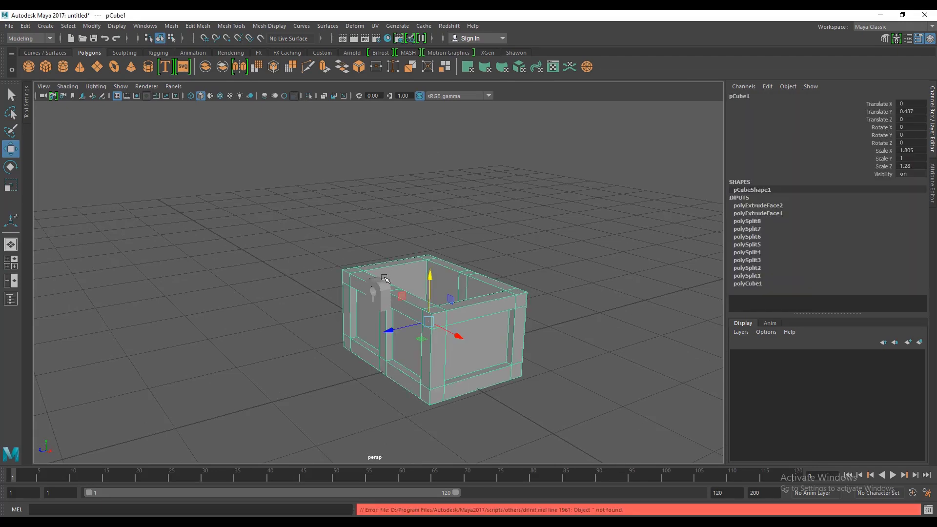
left_click(299, 146)
scroll(434, 251, "up", 3)
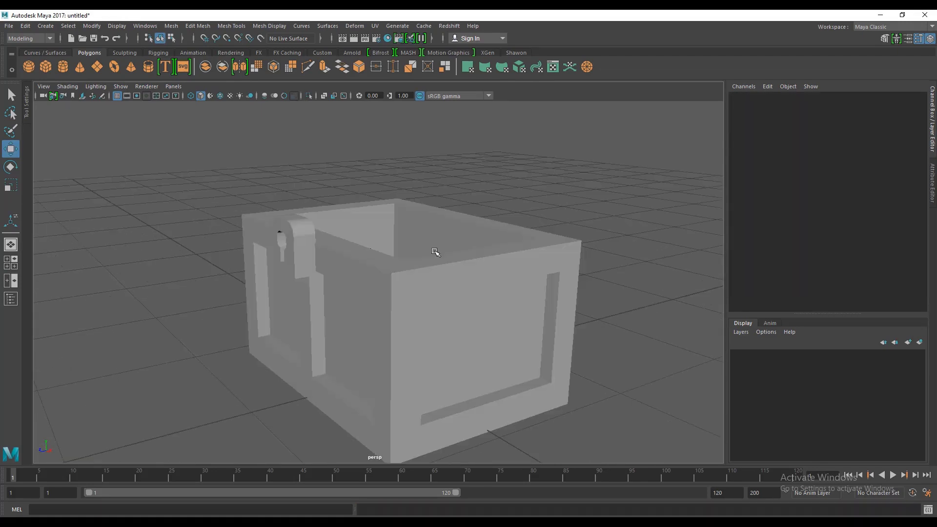
mouse_move(455, 273)
left_mouse_down("alt")
mouse_move(389, 260)
mouse_move(402, 255)
mouse_move(379, 277)
mouse_move(412, 301)
mouse_move(411, 289)
mouse_move(435, 291)
mouse_move(408, 307)
left_mouse_up("alt")
mouse_move(408, 297)
right_mouse_down("alt")
mouse_move(398, 282)
mouse_move(408, 275)
mouse_move(427, 306)
right_mouse_up("alt")
left_click(398, 237)
key("f")
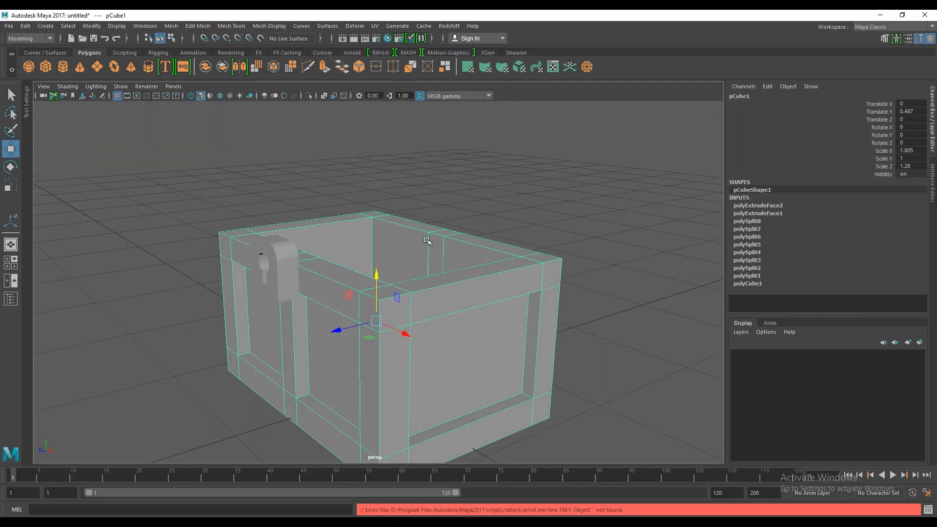
left_click(446, 140)
scroll(409, 249, "up", 2)
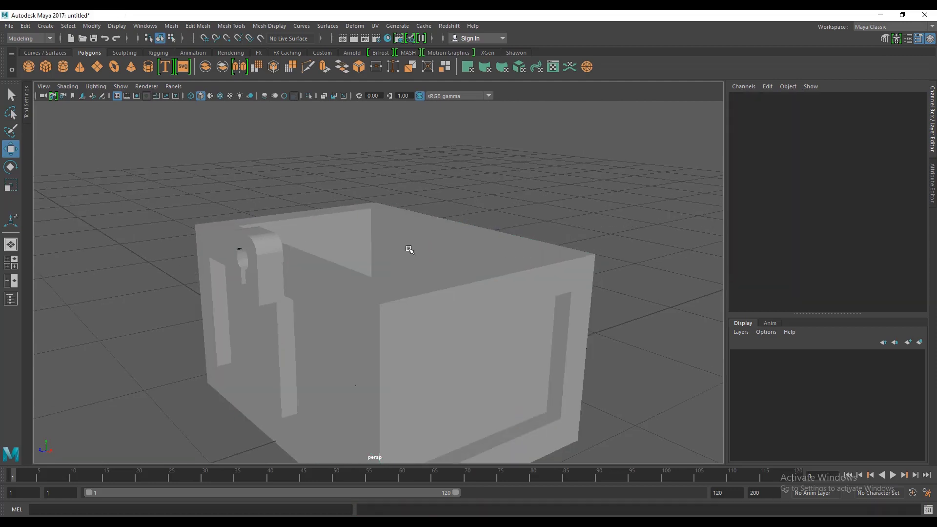
left_click(384, 224)
left_click(518, 138)
mouse_move(431, 250)
left_mouse_down("alt")
mouse_move(402, 245)
mouse_move(391, 272)
left_mouse_up("alt")
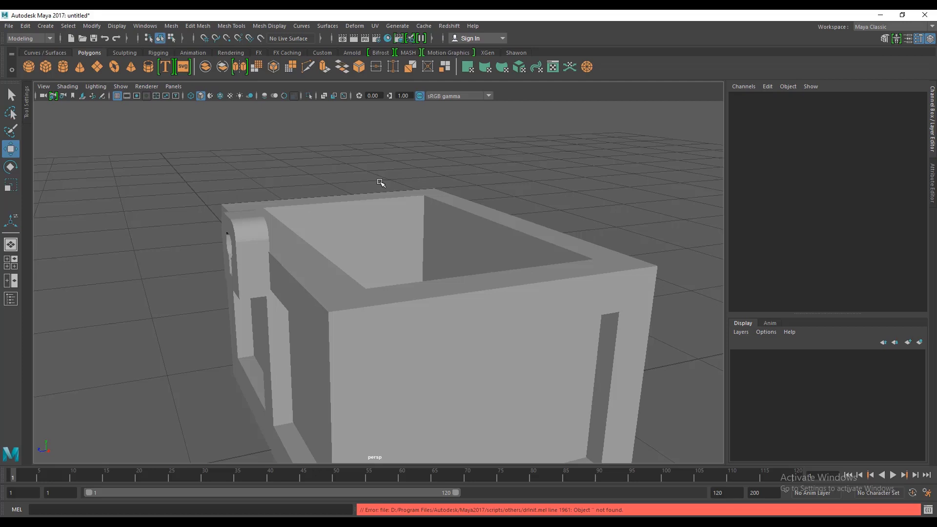